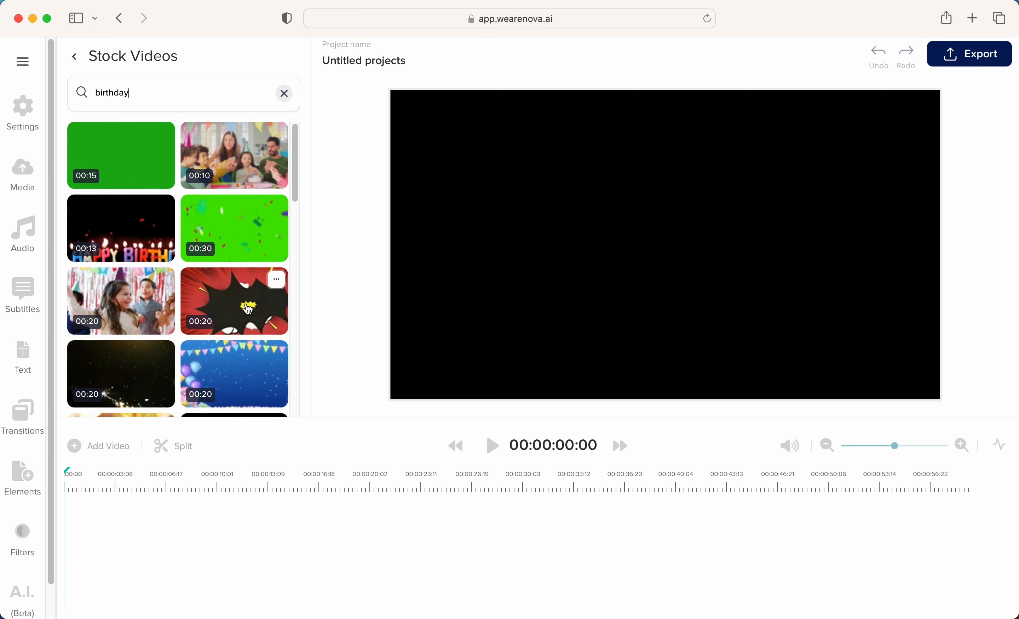
Step: Add the red comic-style Happy Birthday stock clip to the timeline and play it
left_click(249, 309)
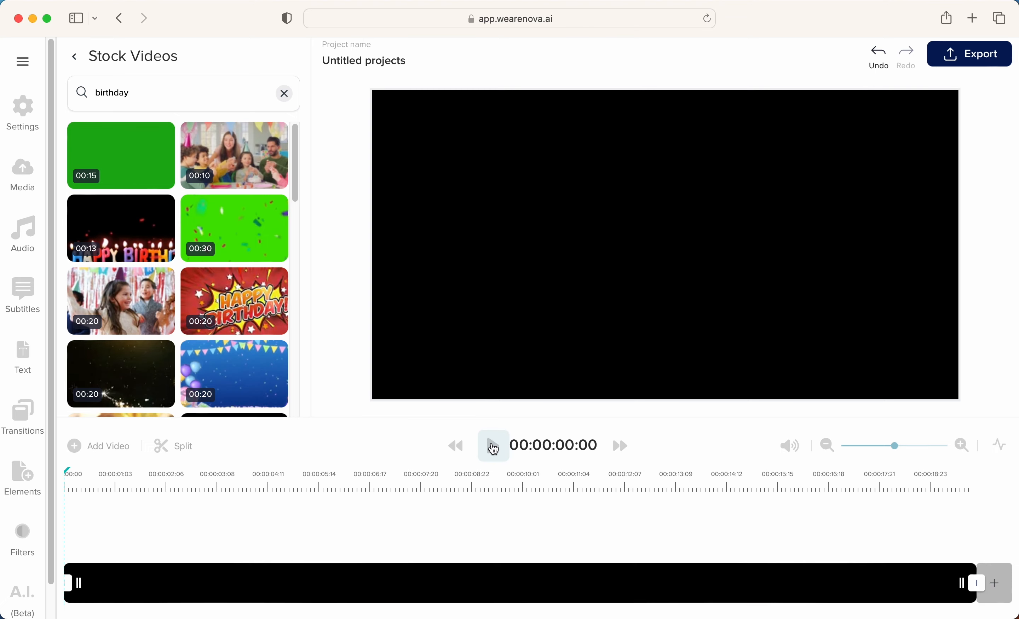
left_click(495, 449)
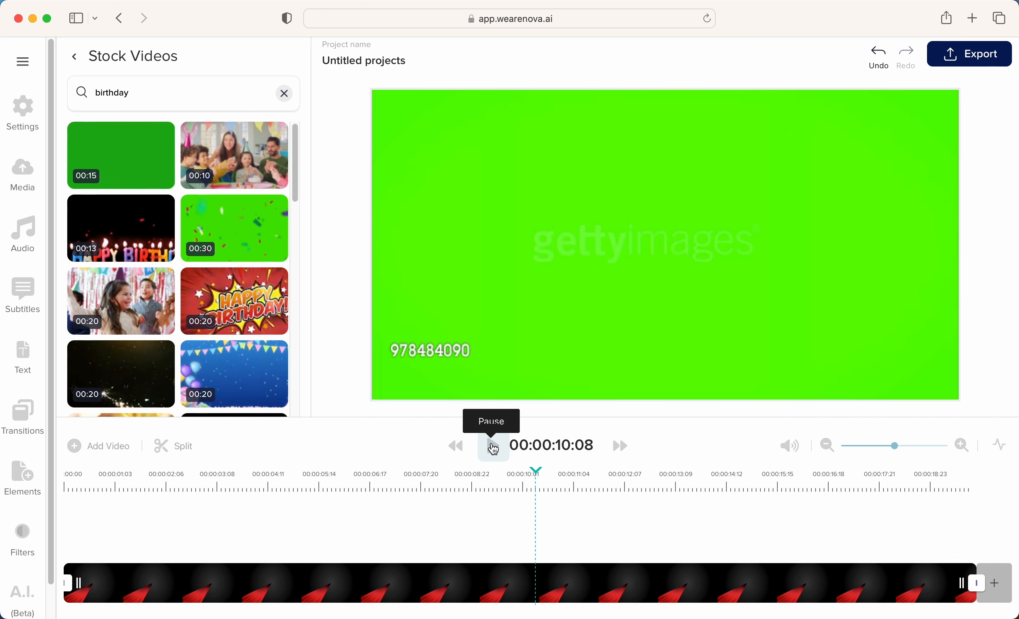
Step: Find where the green-screen part of the comic Happy Birthday clip begins and trim the clip's end to about 10 seconds
left_click(962, 584)
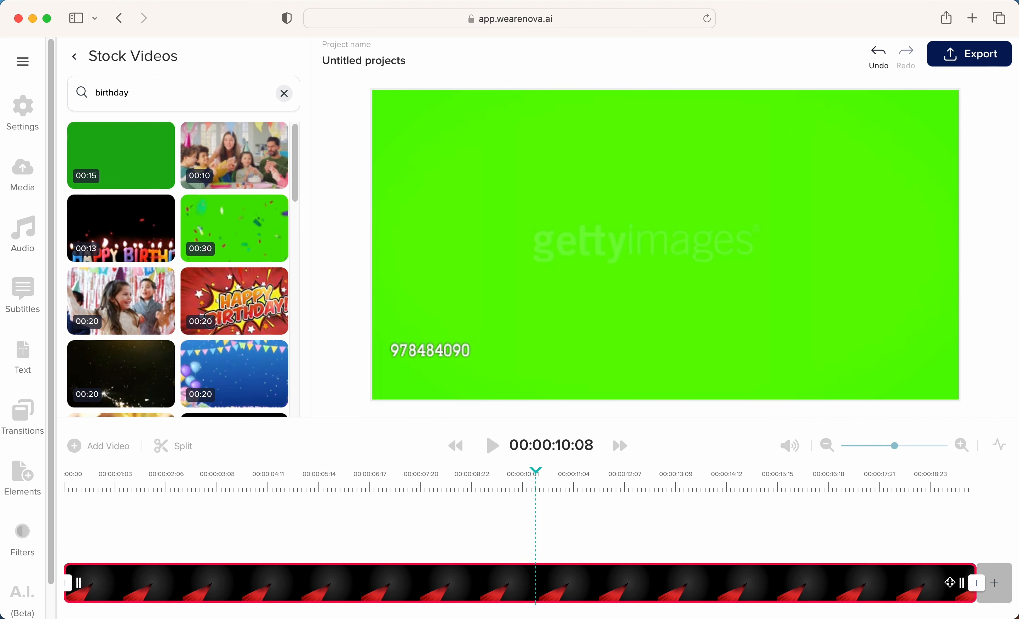
left_click(634, 483)
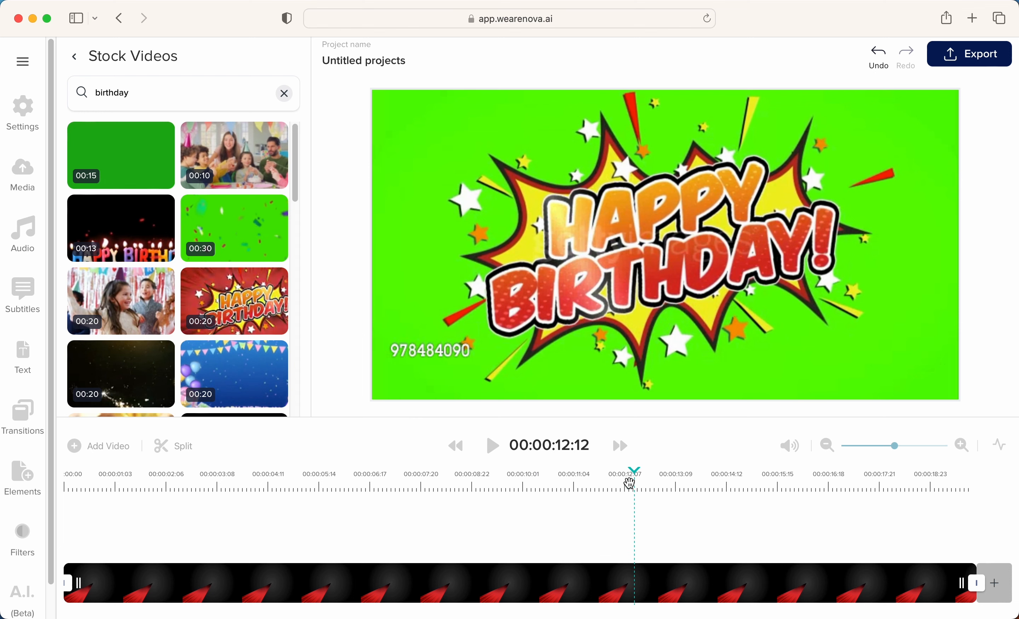
left_click(512, 480)
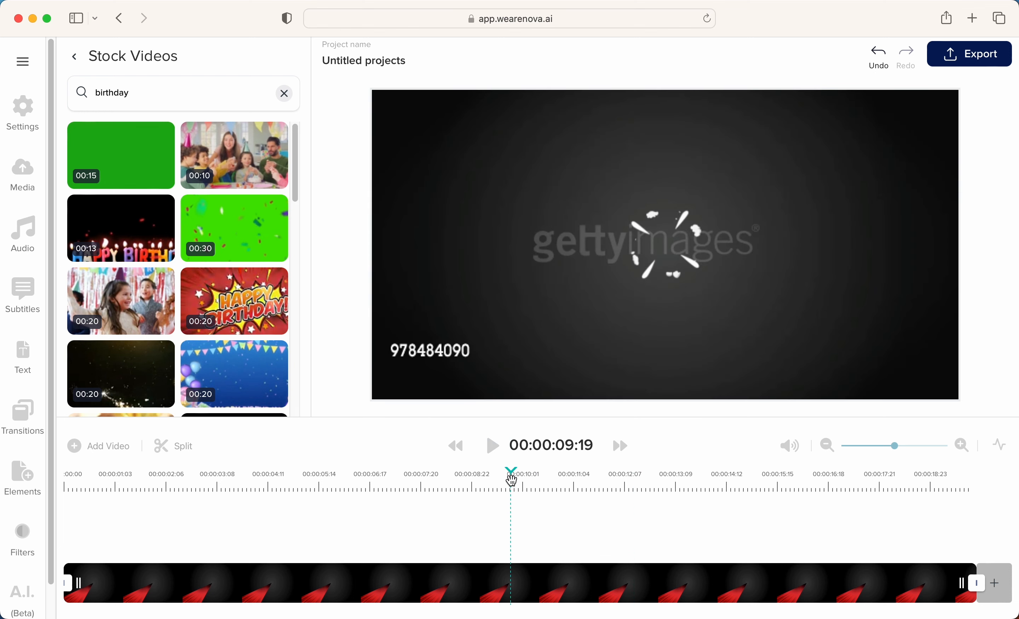
left_click(493, 446)
left_click(493, 446)
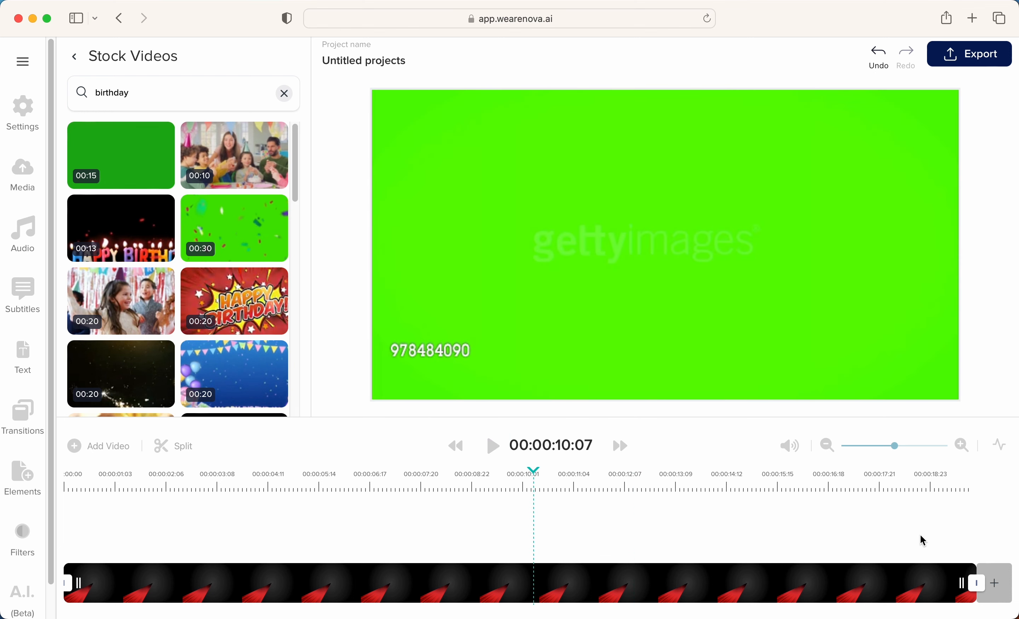
left_click_drag(963, 583, 519, 574)
Step: Search the stock videos for "birthday" and append the blue balloons-and-cake clip after the comic clip
left_click(23, 173)
scroll(190, 217, "down", 3)
left_click(274, 336)
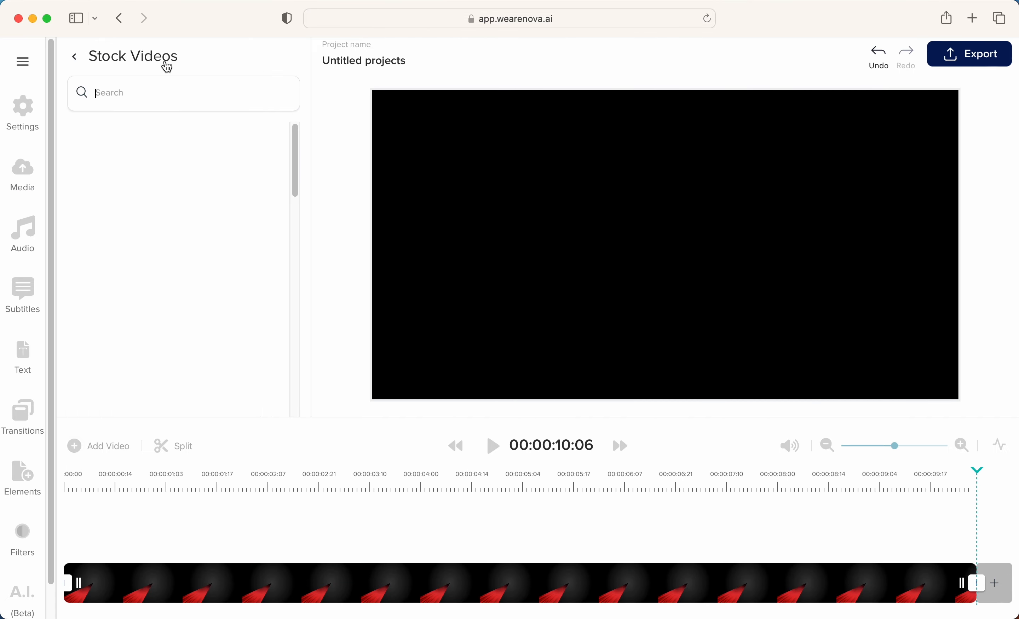
type("birthday")
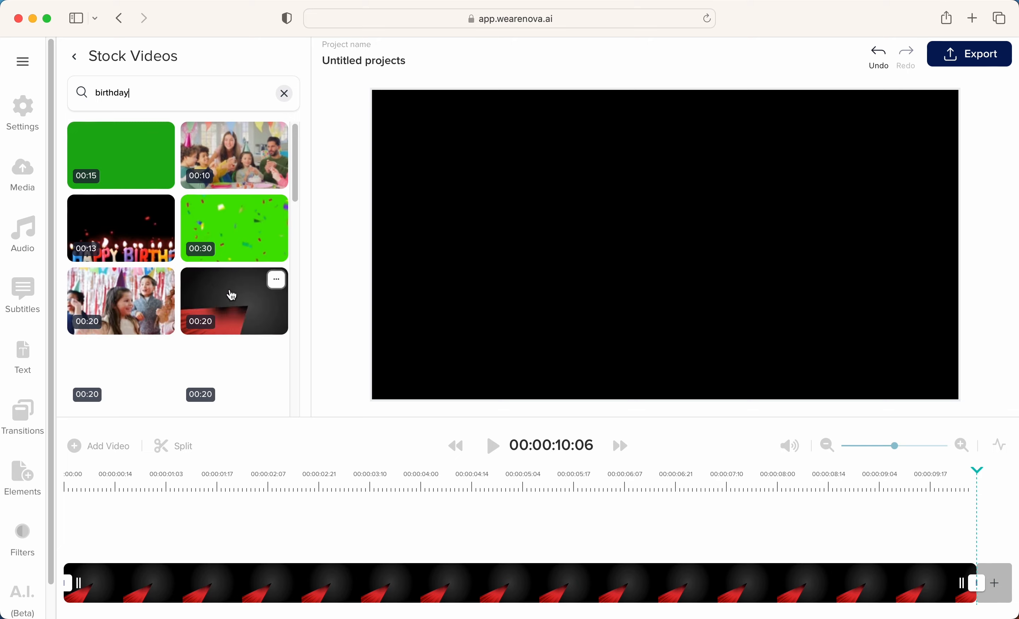
left_click(256, 388)
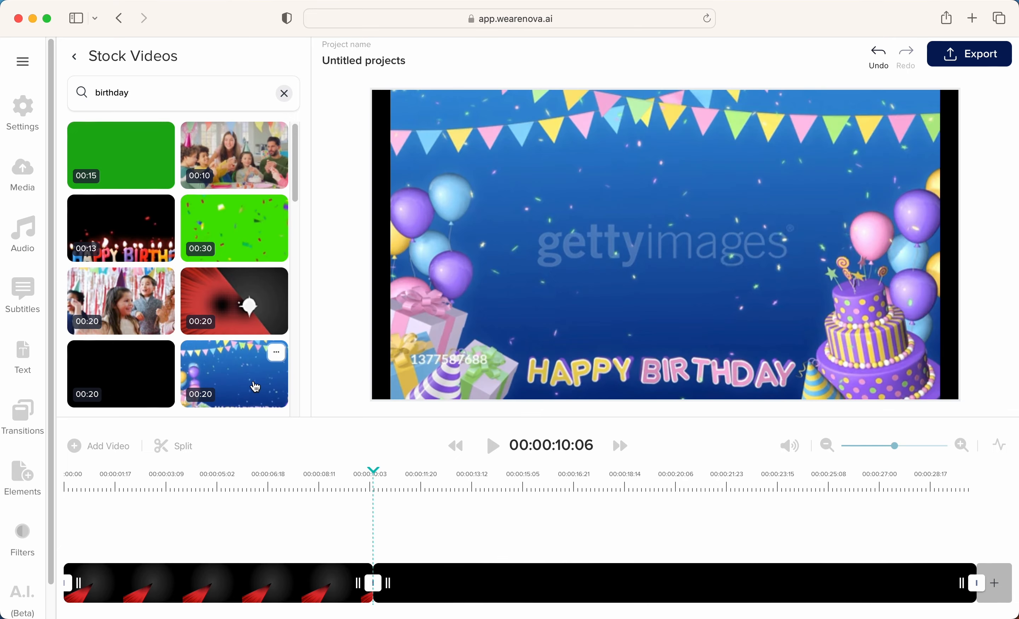
Step: Enlarge the blue birthday clip until it fills the full width of the frame, and play part of it
left_click(473, 257)
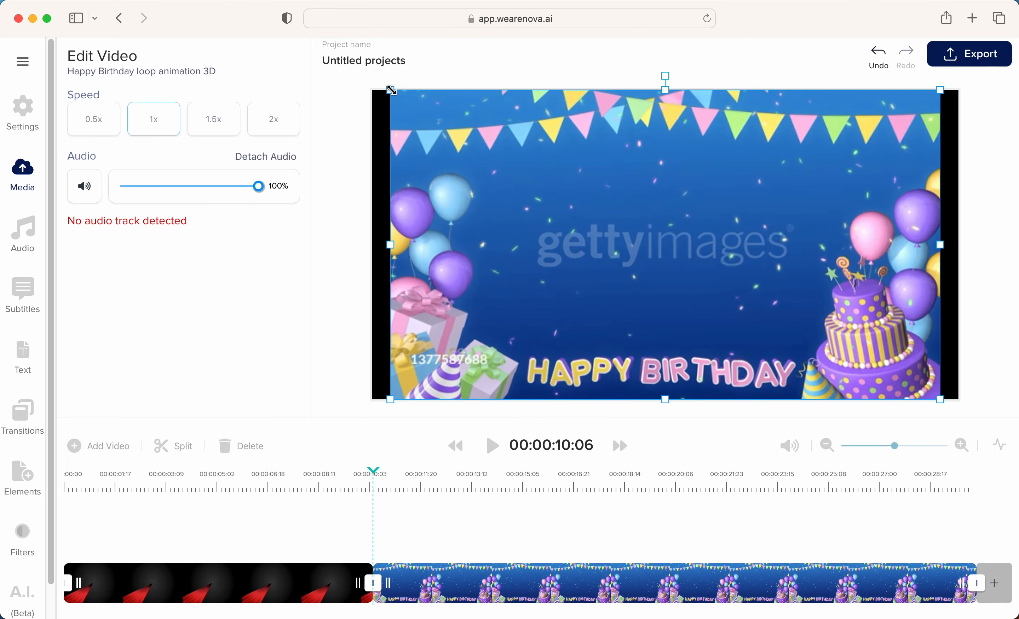
left_click_drag(391, 90, 371, 79)
left_click_drag(947, 79, 962, 73)
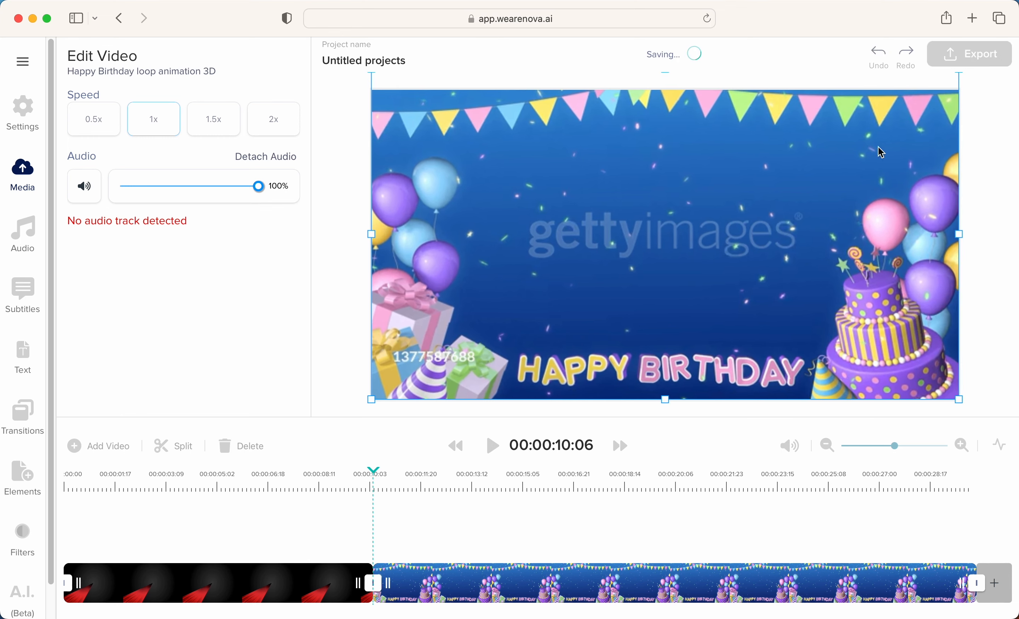
left_click(496, 446)
left_click(496, 445)
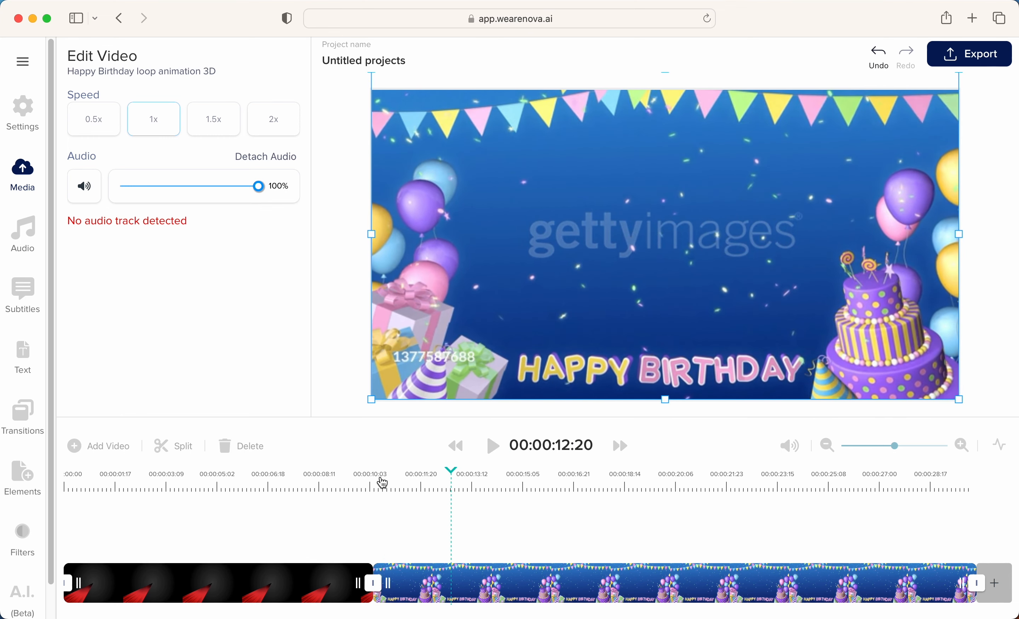
Step: Add a Headline Title at the start of the blue clip, place it in the upper part of the frame and set its size to 50
left_click_drag(382, 480, 375, 477)
left_click(23, 356)
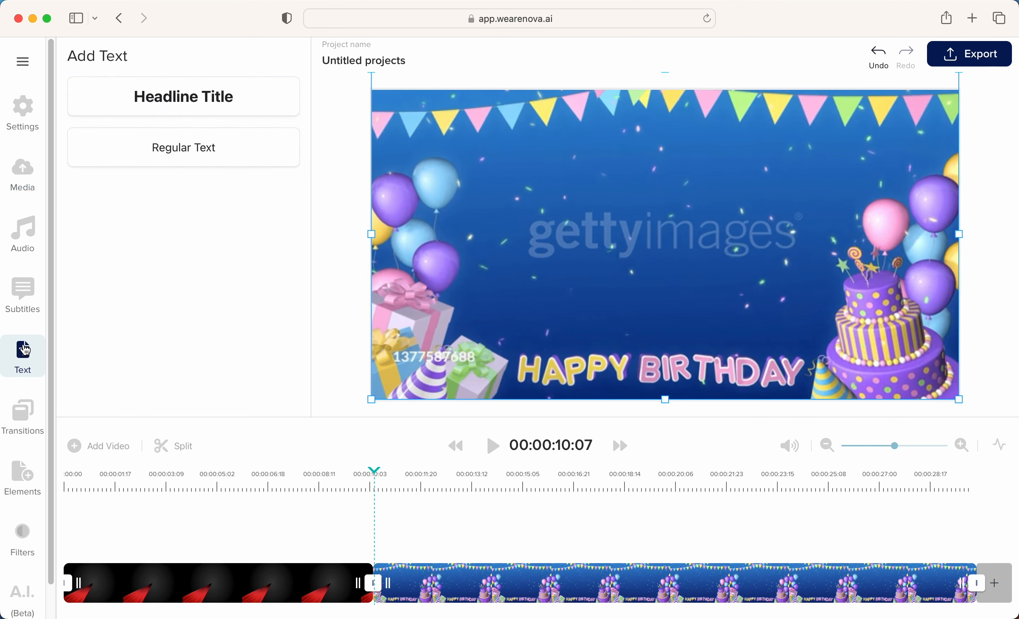
left_click(158, 98)
left_click_drag(639, 235, 639, 168)
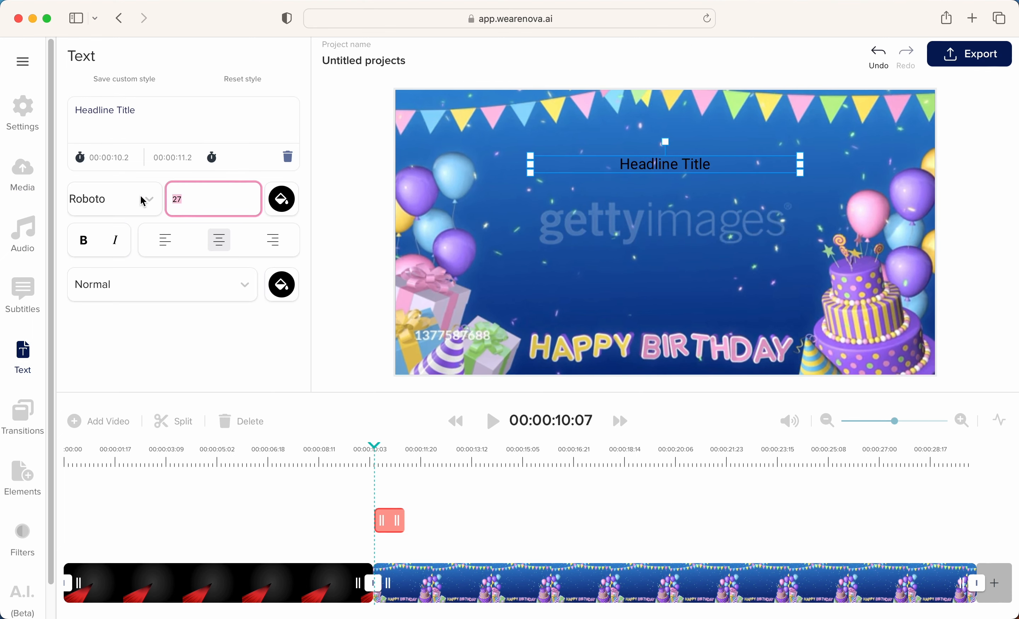
type("50")
Step: Try the Bungee font on the headline
left_click(148, 202)
scroll(123, 292, "down", 3)
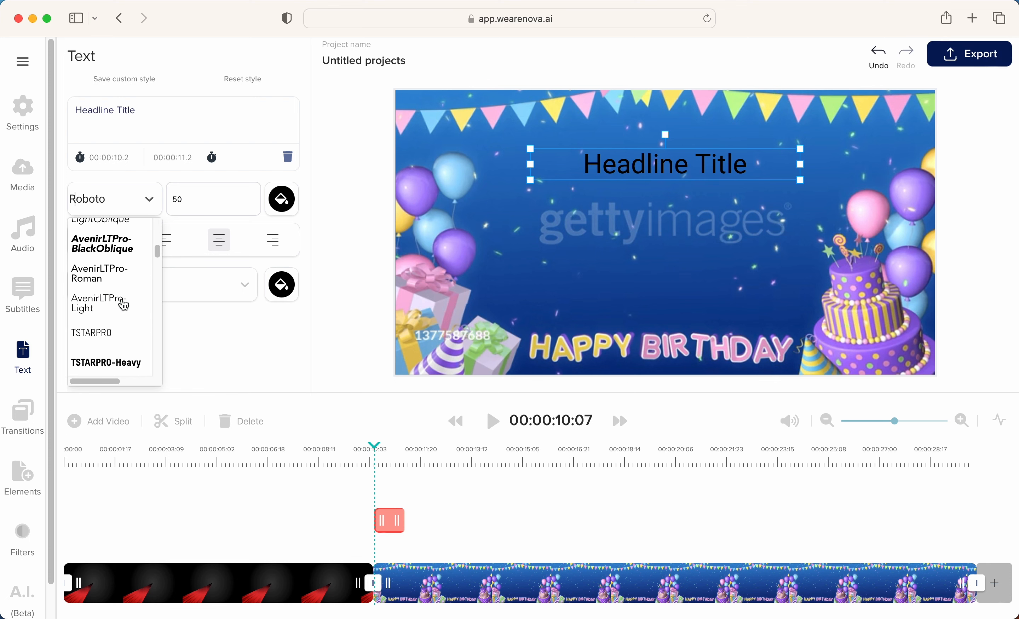
scroll(123, 302, "down", 5)
scroll(123, 300, "up", 2)
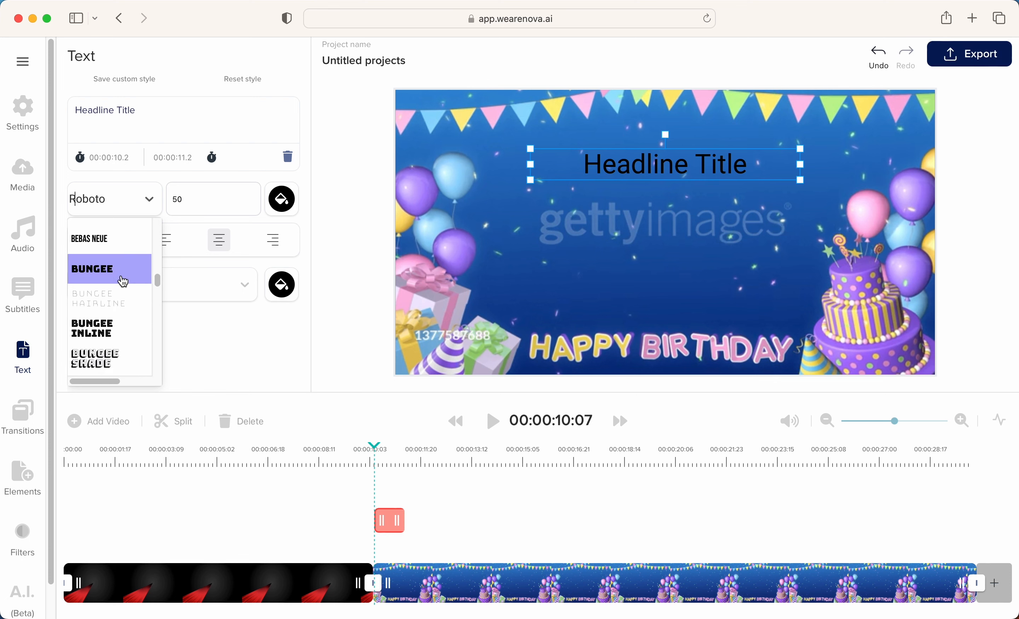
left_click(124, 270)
Step: Set the headline's font to Bangers
left_click(152, 201)
scroll(150, 316, "down", 10)
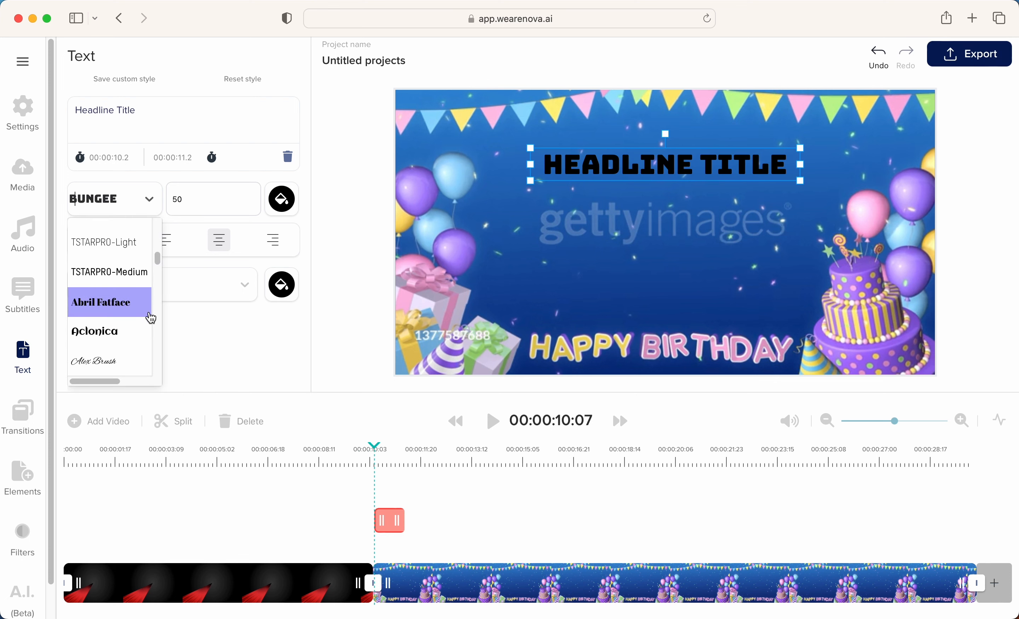
scroll(151, 318, "up", 1)
scroll(150, 316, "down", 3)
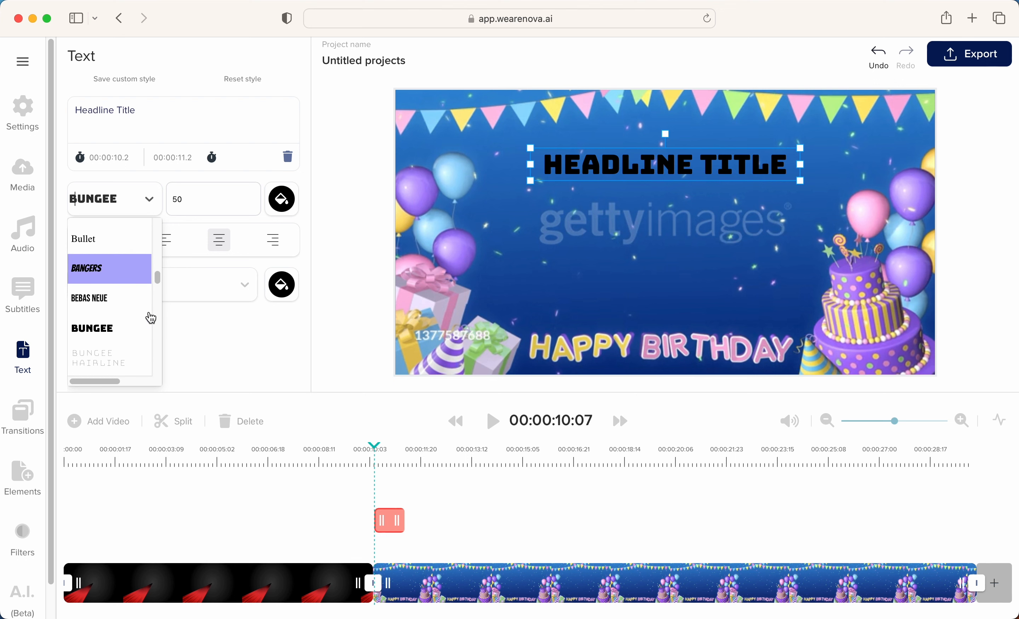
left_click(118, 269)
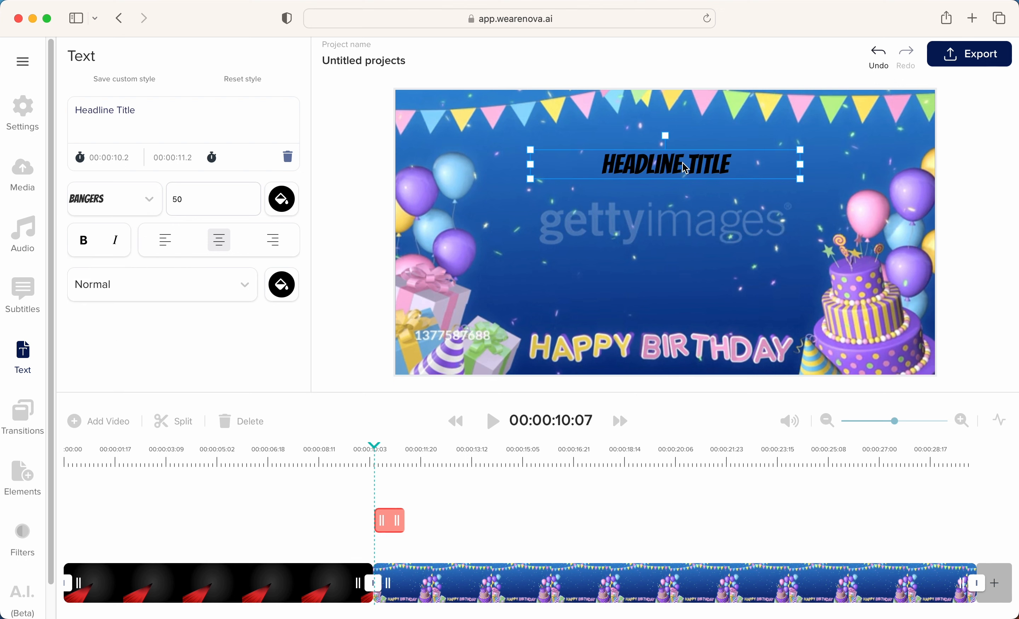
Step: Replace the headline text with "We hope you have a wonderful day"
left_click_drag(236, 121, 5, 96)
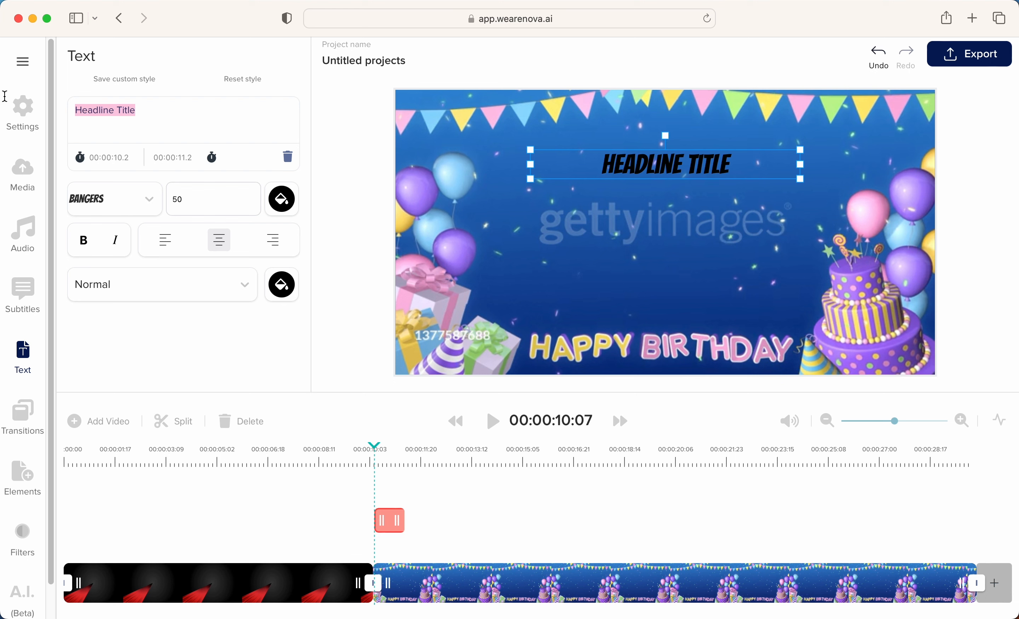
type("We hope you have a")
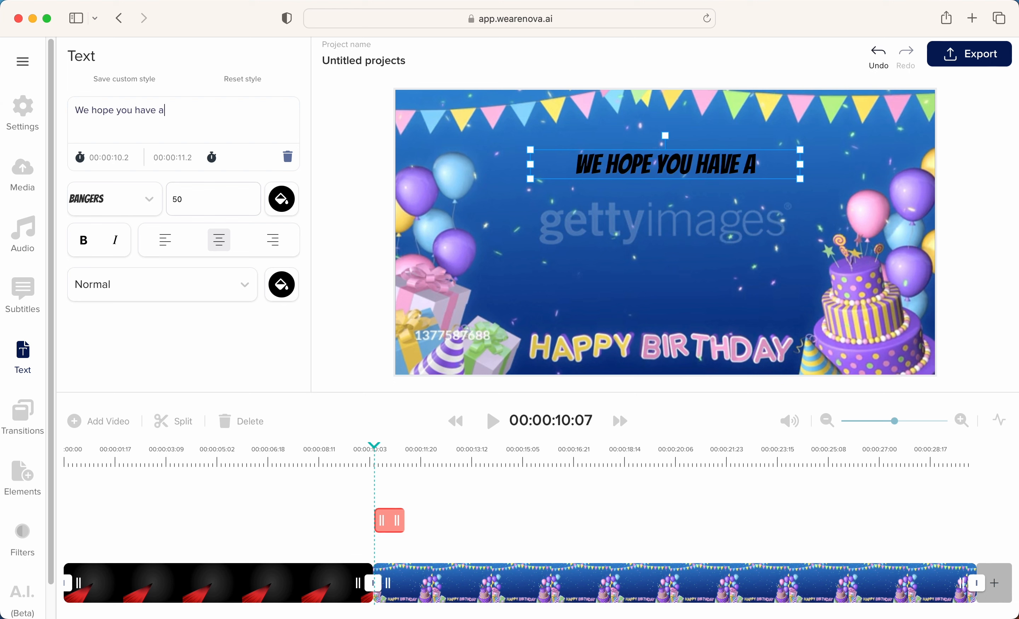
type(" wonderde")
key("BackSpace")
key("BackSpace")
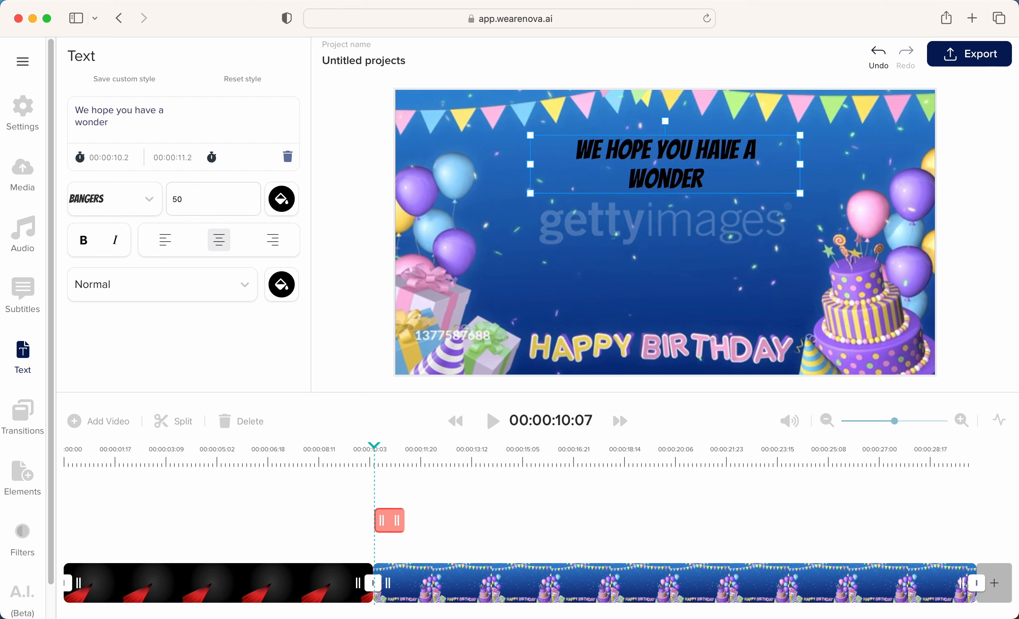
type("ful day")
Step: Set the headline's fill colour to pink #ff0094
left_click(283, 200)
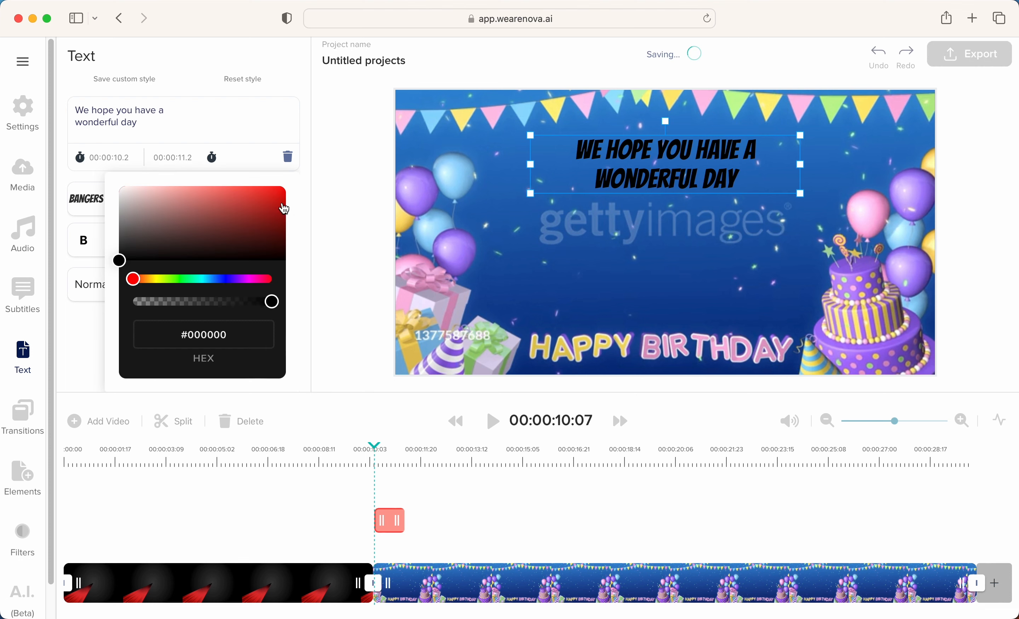
left_click_drag(251, 232, 291, 173)
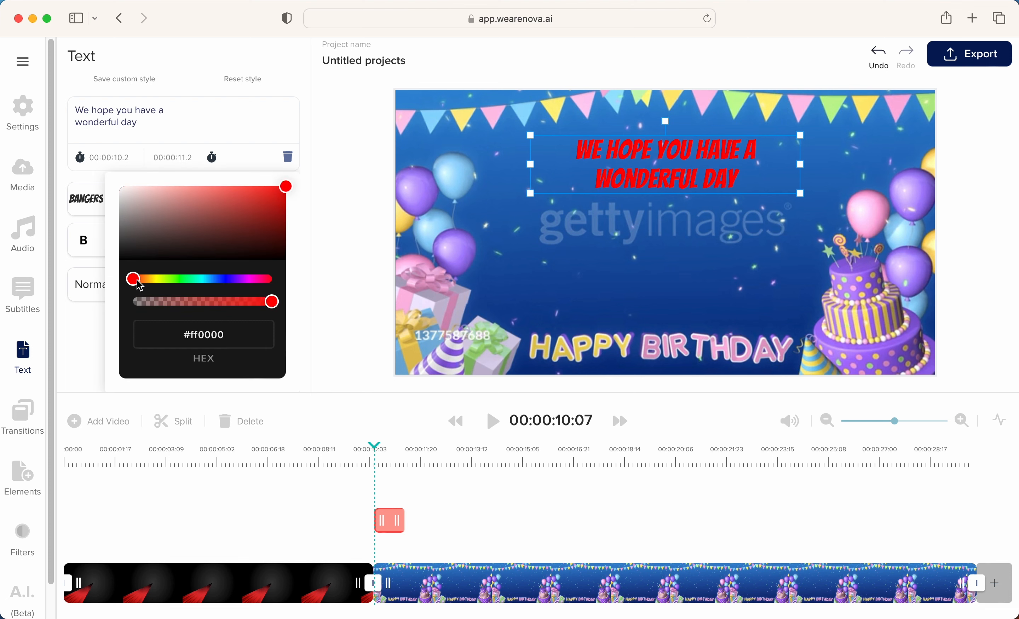
left_click_drag(135, 280, 262, 282)
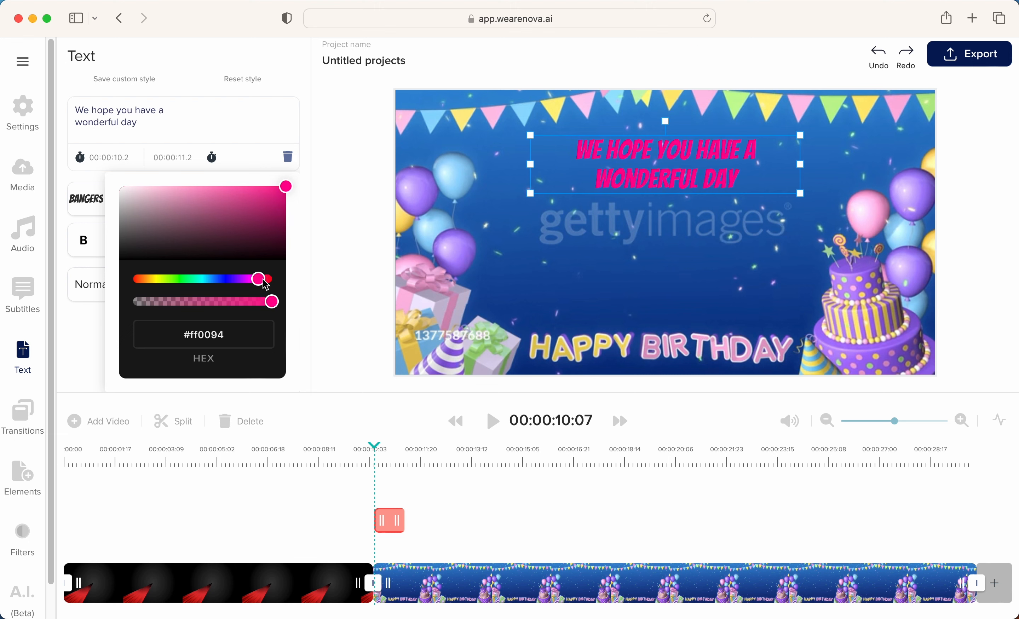
Step: Enlarge the headline's text box until the font size is about 78 and move it slightly lower in the frame
left_click_drag(531, 194, 478, 206)
left_click_drag(802, 204, 861, 218)
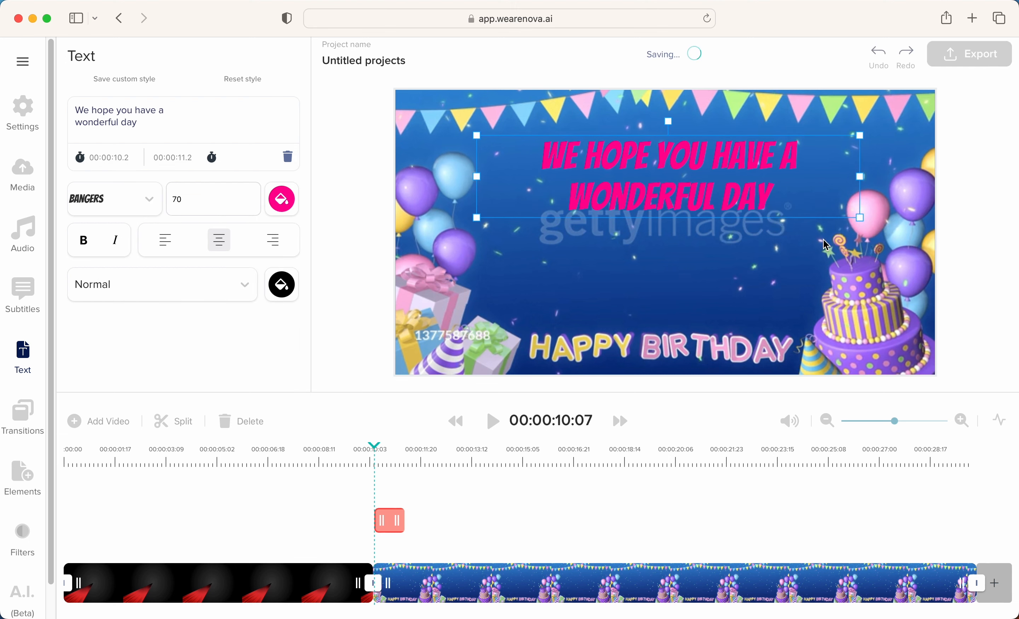
left_click_drag(477, 219, 446, 226)
left_click_drag(628, 206, 633, 235)
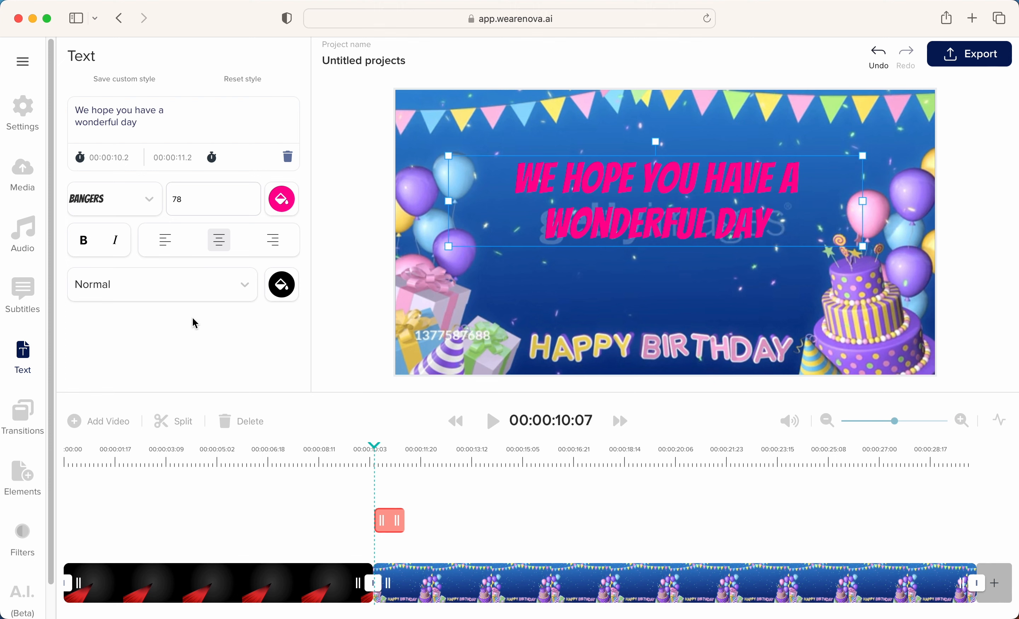
Step: Set the headline's text style to Outline (Filled) and its fill colour to yellow
left_click(250, 281)
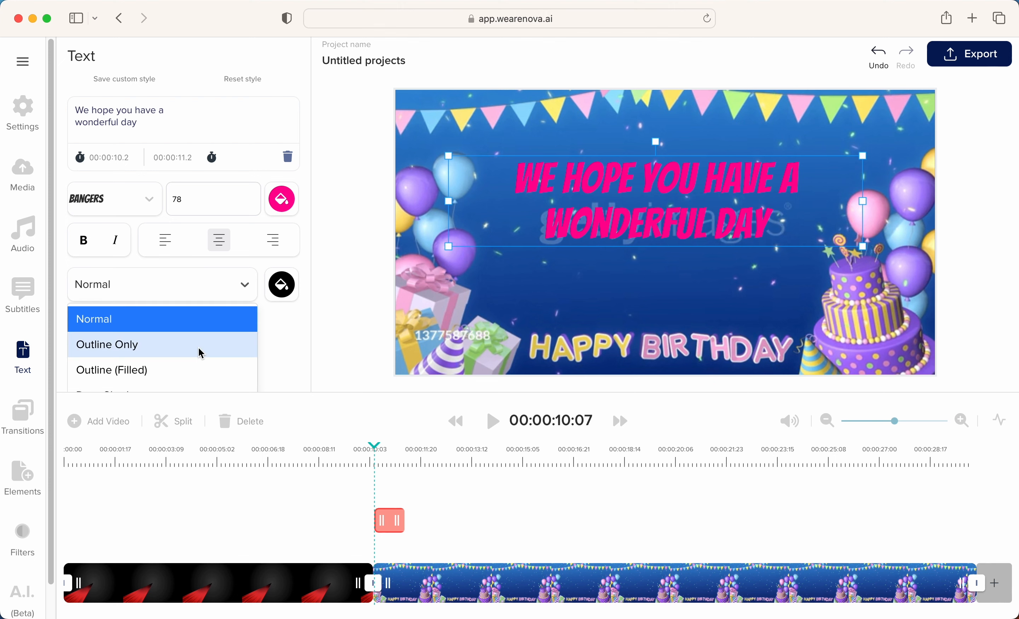
left_click(191, 381)
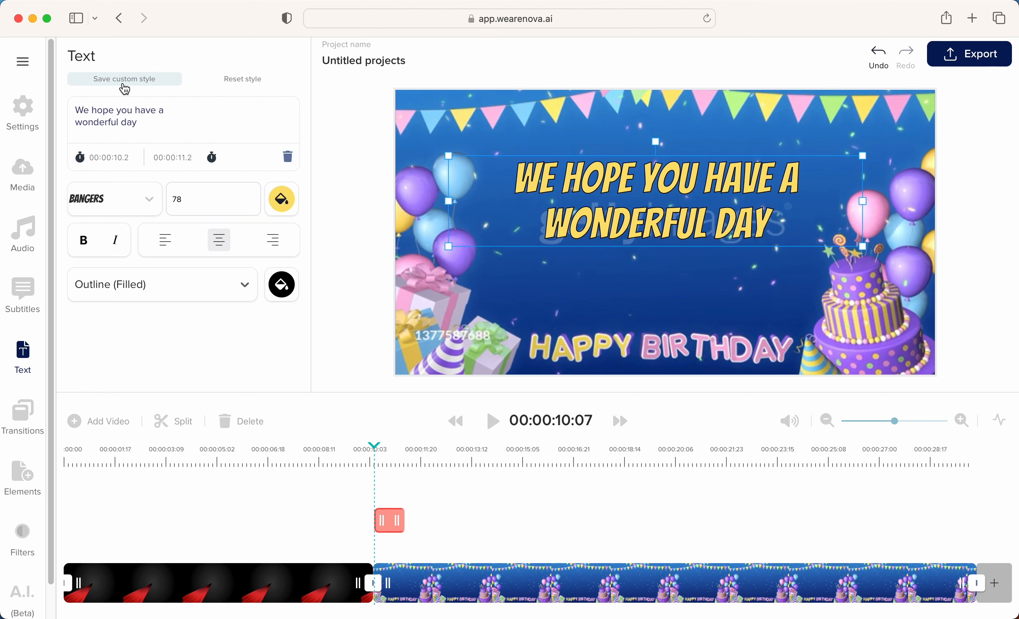
Step: Extend the headline on the timeline to end at about 00:00:13.5, playing it back along the way
left_click_drag(399, 519, 446, 521)
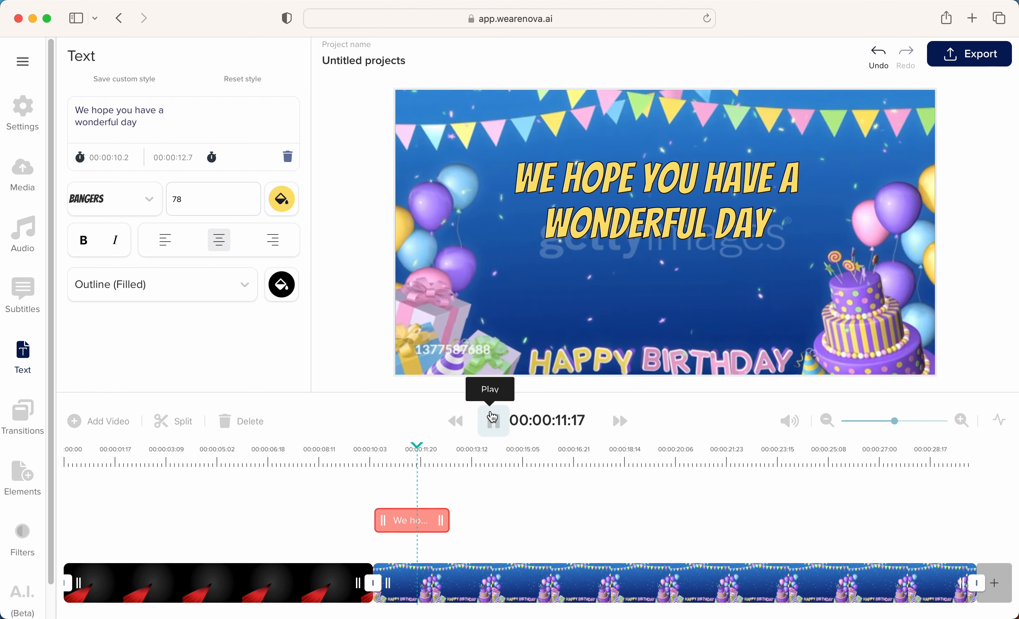
left_click(493, 419)
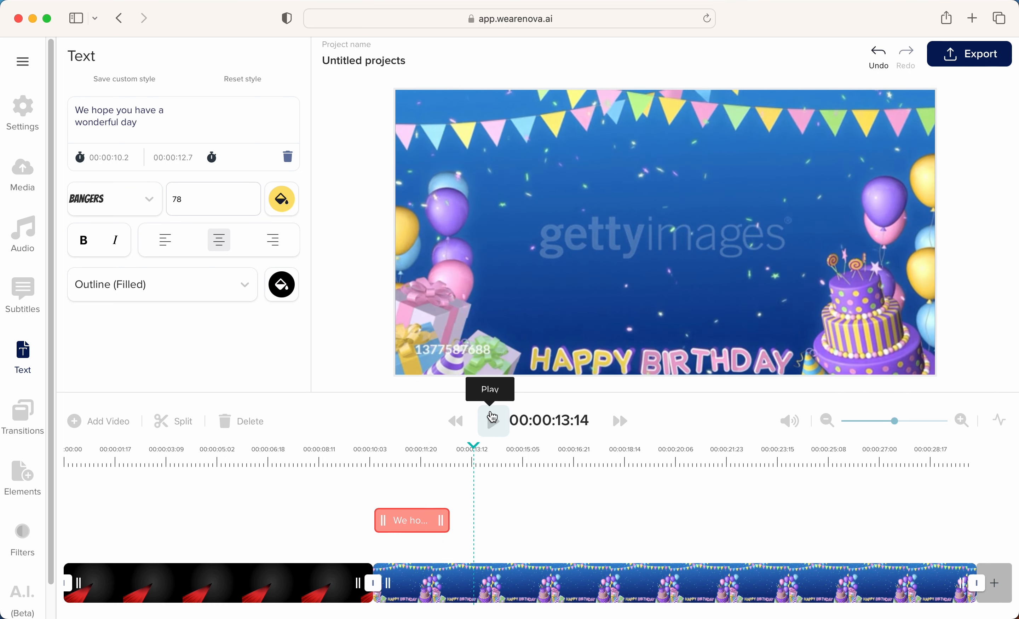
left_click_drag(469, 520, 465, 520)
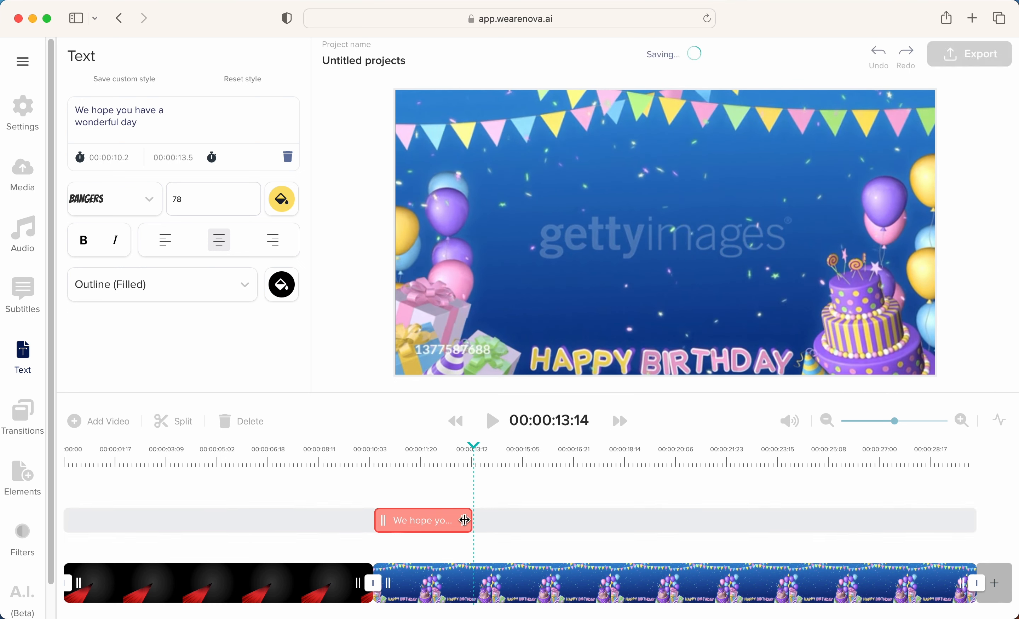
Step: Add a Regular Text at 00:00:13:14, directly after the headline, and place it in the lower half of the frame
left_click(31, 352)
left_click(145, 166)
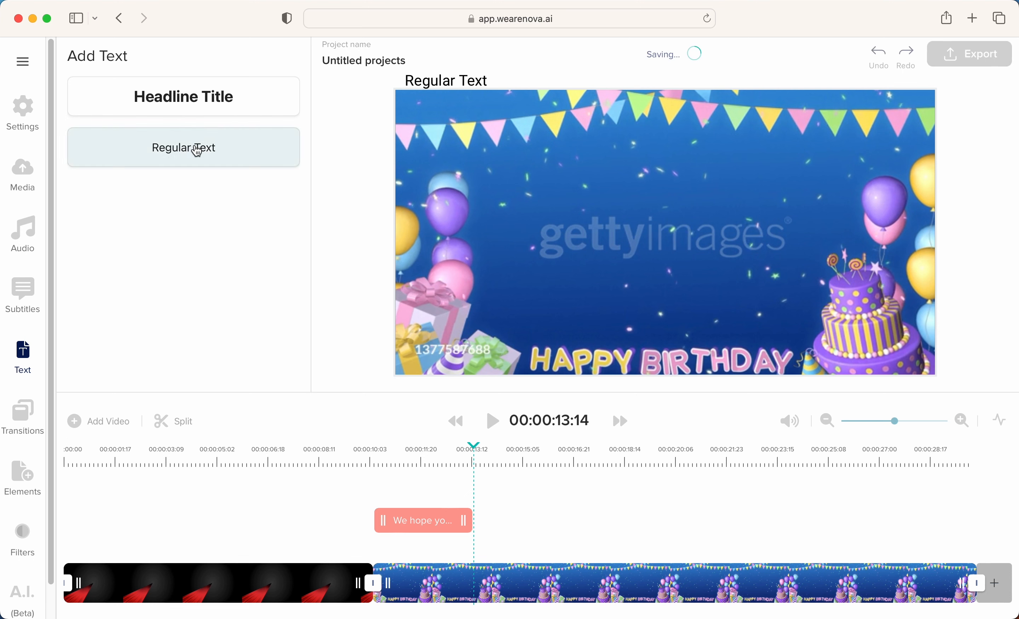
left_click_drag(658, 230, 656, 285)
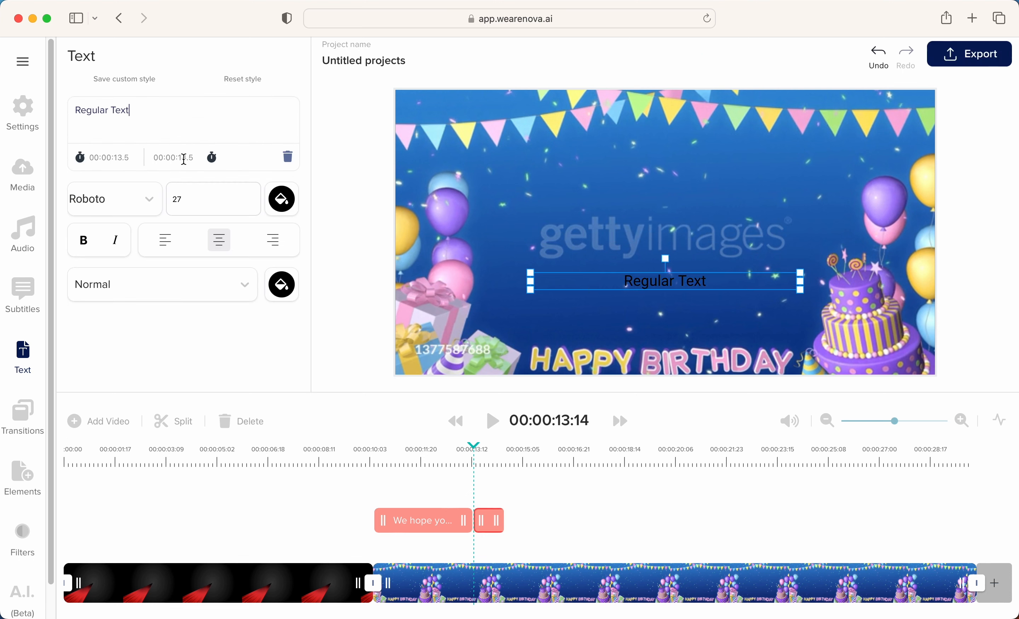
Step: Set the font of the newly added regular text to the Finger Paint handwriting style
left_click(116, 213)
scroll(125, 300, "down", 8)
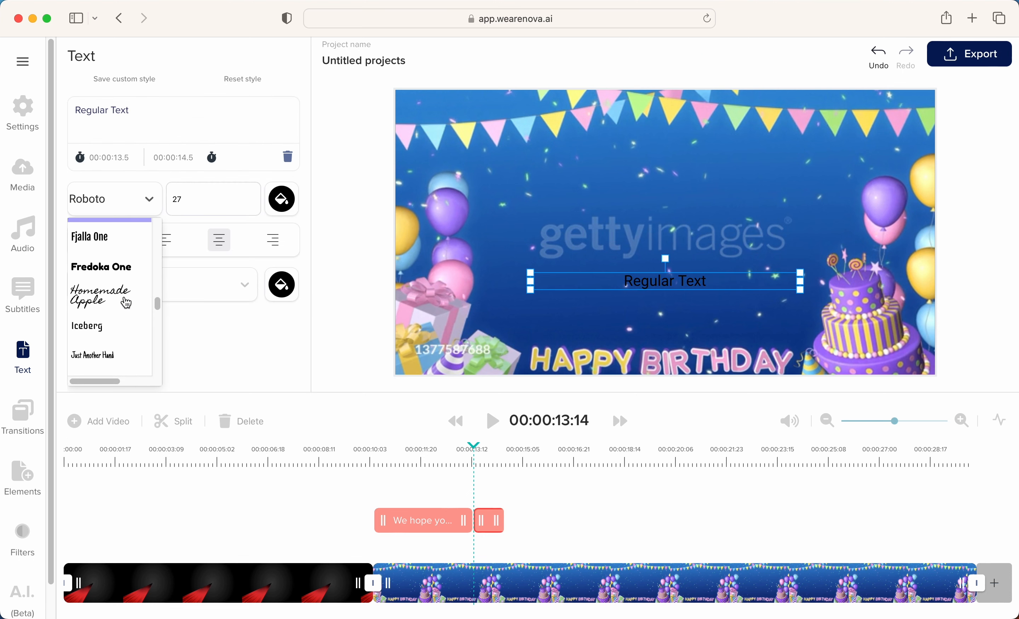
scroll(127, 302, "up", 2)
left_click(124, 249)
Step: Replace the regular text's wording with a sign-off reading "Love" followed by the three senders' first names
triple_click(149, 121)
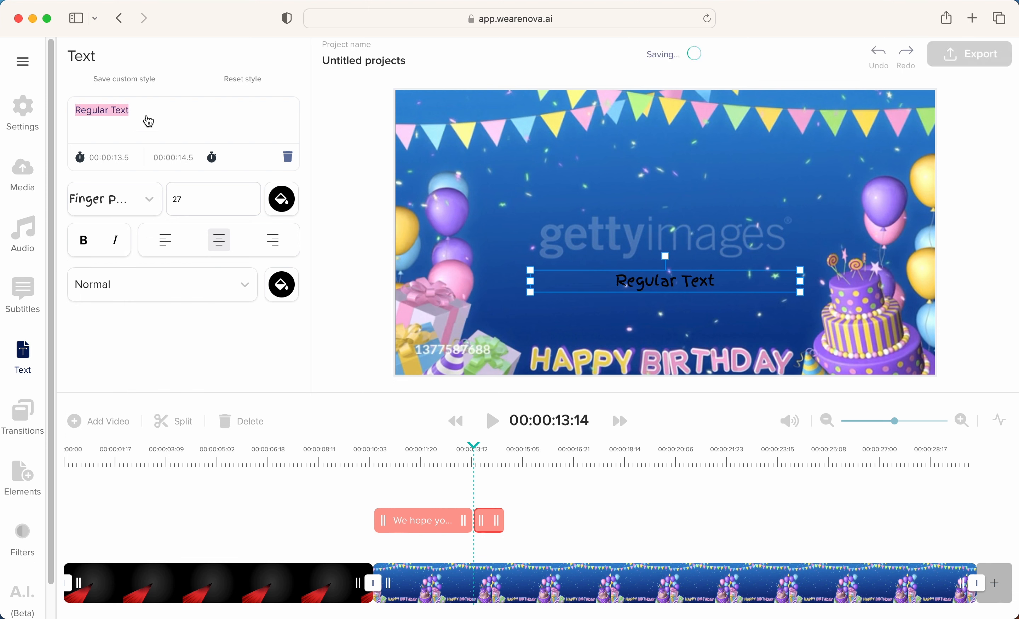
type("Love Maria ")
type("and")
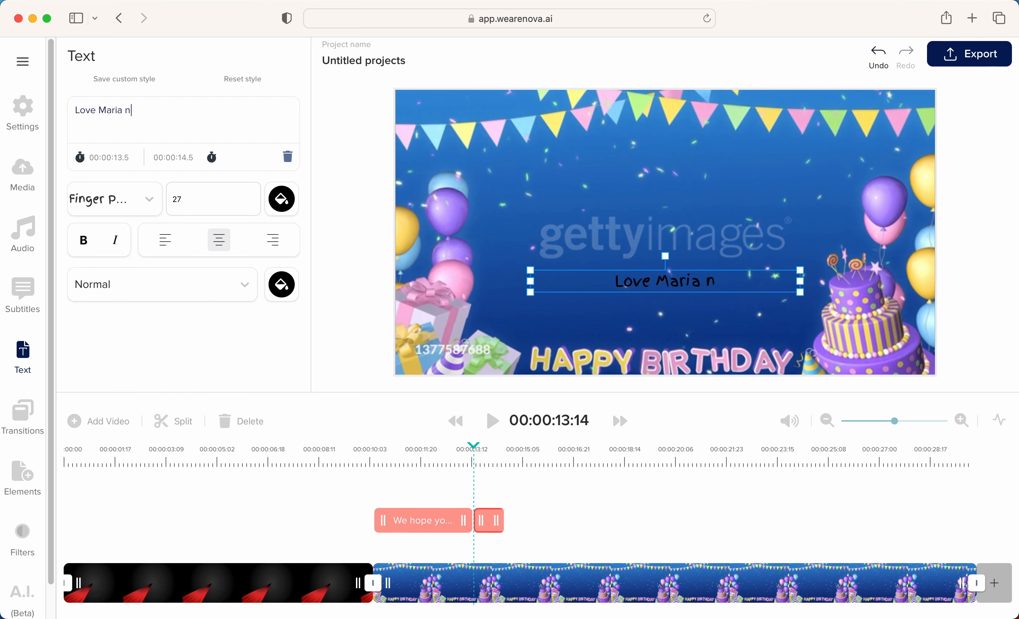
key("BackSpace")
key("BackSpace")
key("BackSpace")
key("BackSpace")
type(", Lucy a")
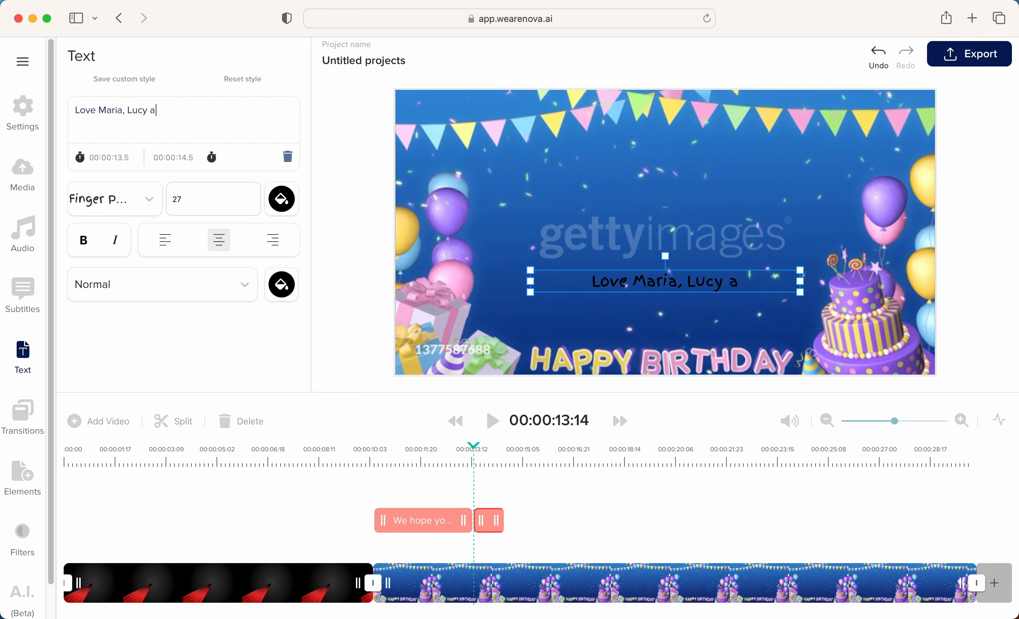
type("nd Max")
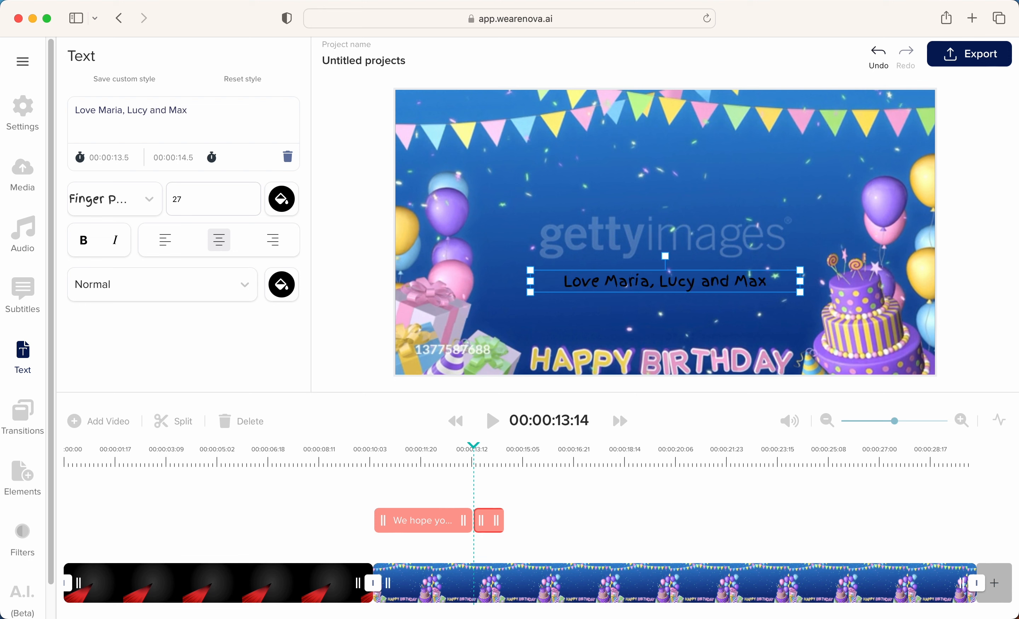
Step: Try the Outline Only and Outline (Filled) styles on the sign-off text and return it to Normal
left_click(121, 282)
left_click(121, 347)
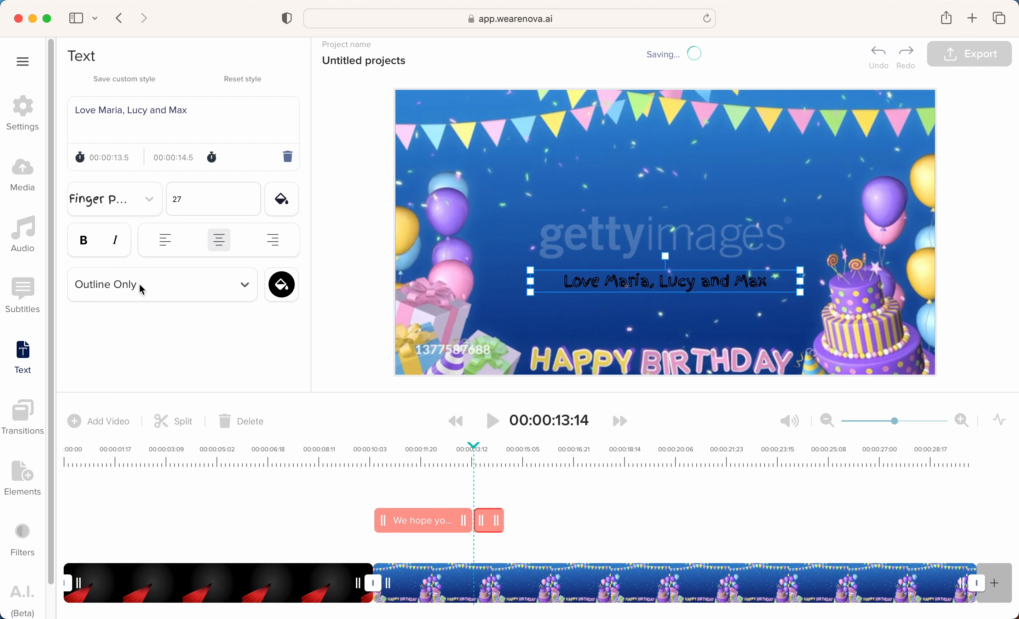
left_click(141, 286)
left_click(127, 371)
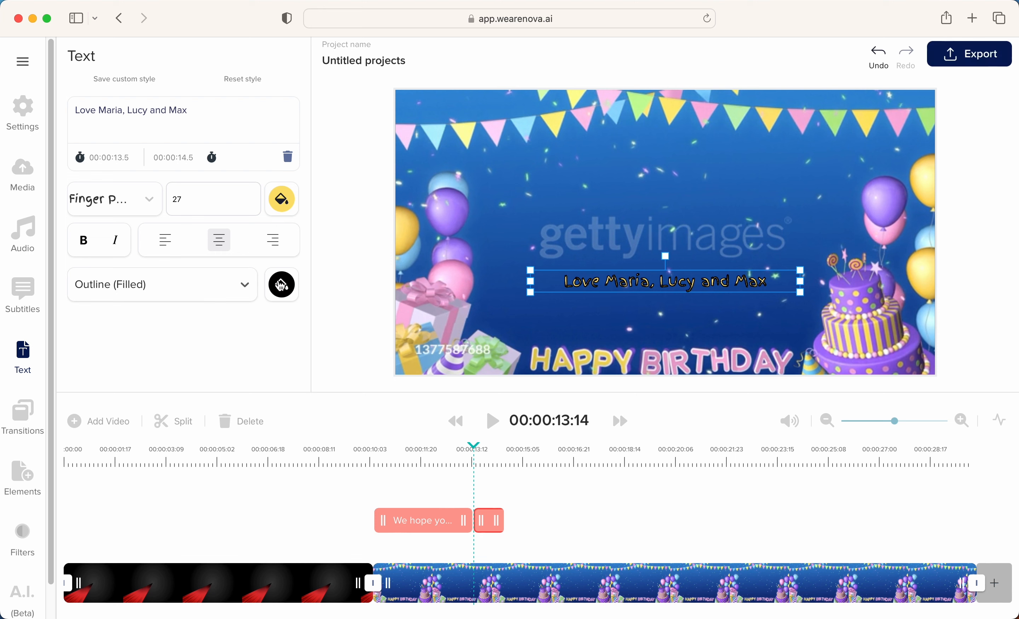
left_click(244, 285)
left_click(233, 322)
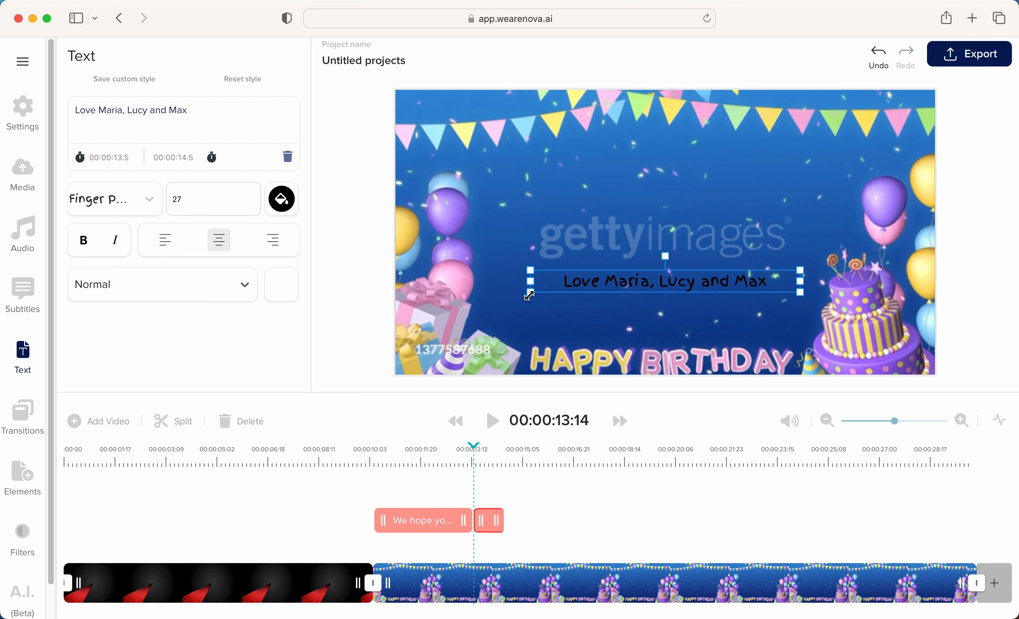
Step: Enlarge the sign-off to font size 38, position it above the Happy Birthday lettering, and make its fill white
left_click_drag(531, 296, 467, 314)
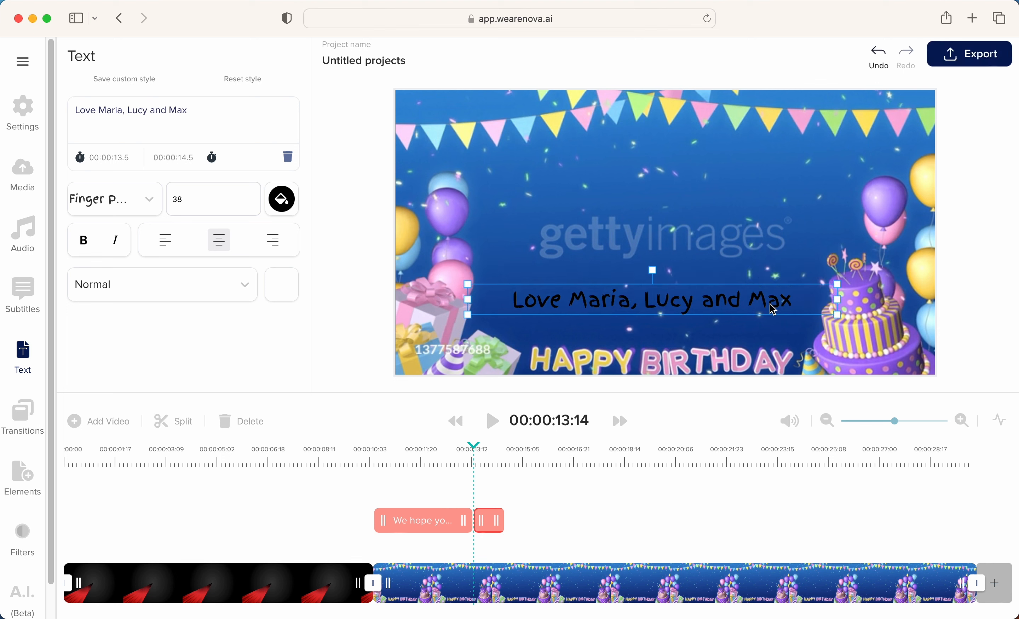
left_click(282, 199)
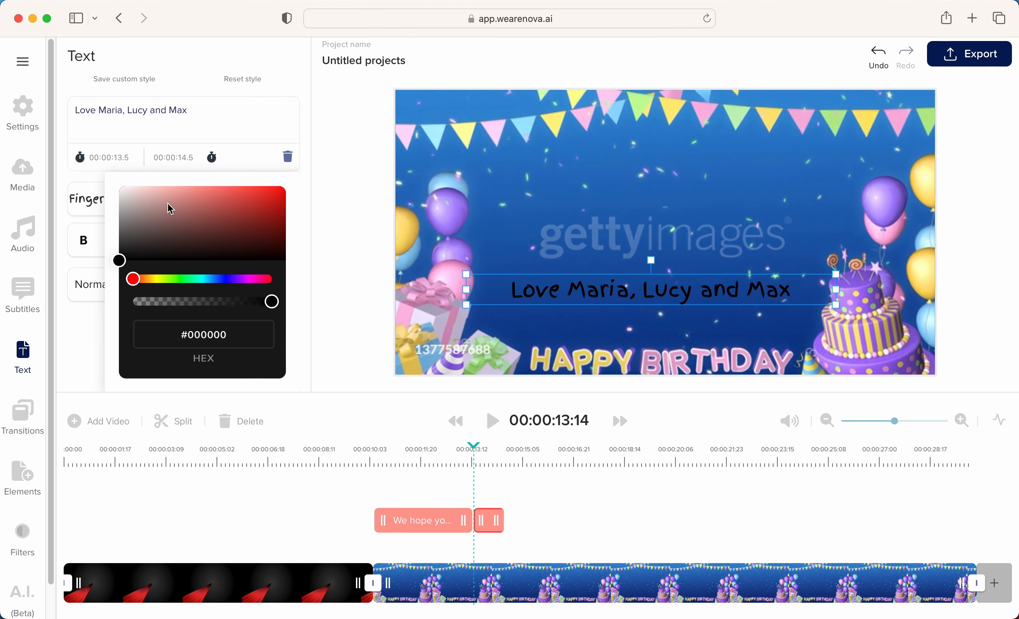
left_click_drag(171, 209, 92, 169)
Step: Retime the sign-off to run from 00:00:15.8 to 00:00:20.2 and extend the headline to end where it begins
left_click_drag(496, 518, 599, 523)
left_click_drag(571, 521, 640, 522)
left_click_drag(464, 522, 539, 522)
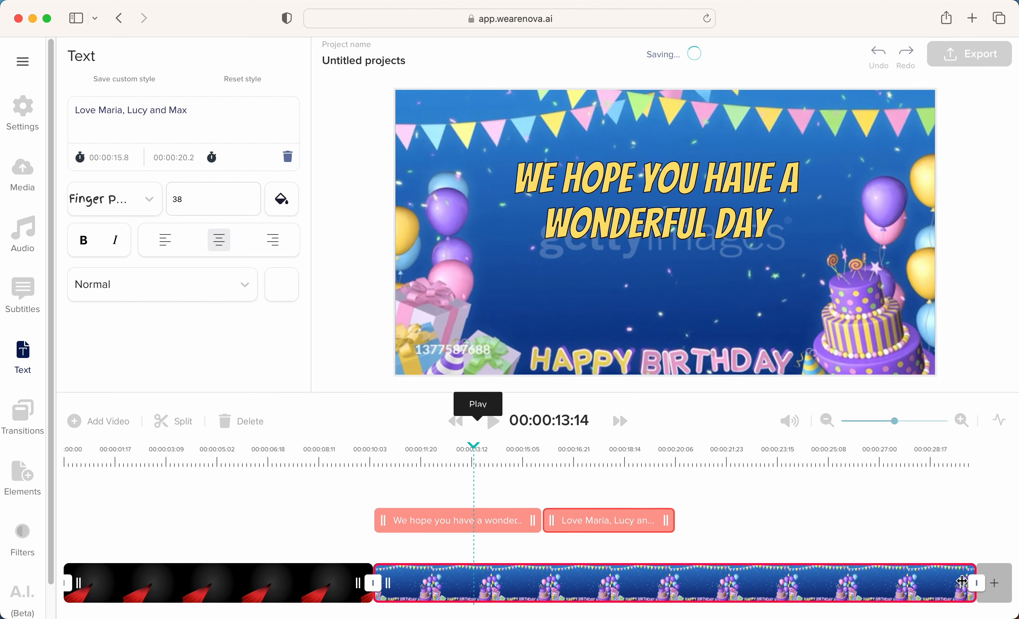
Step: Trim the end of the balloon clip to about 00:00:20:11 and play back the change from headline to sign-off
left_click_drag(975, 583, 663, 568)
left_click(510, 454)
left_click(494, 423)
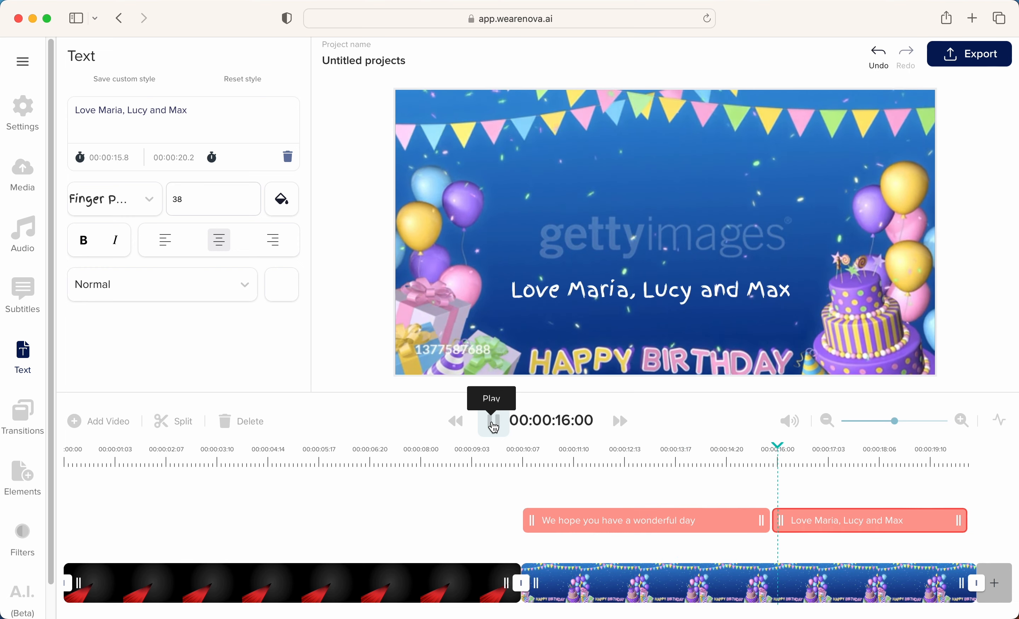
left_click(494, 428)
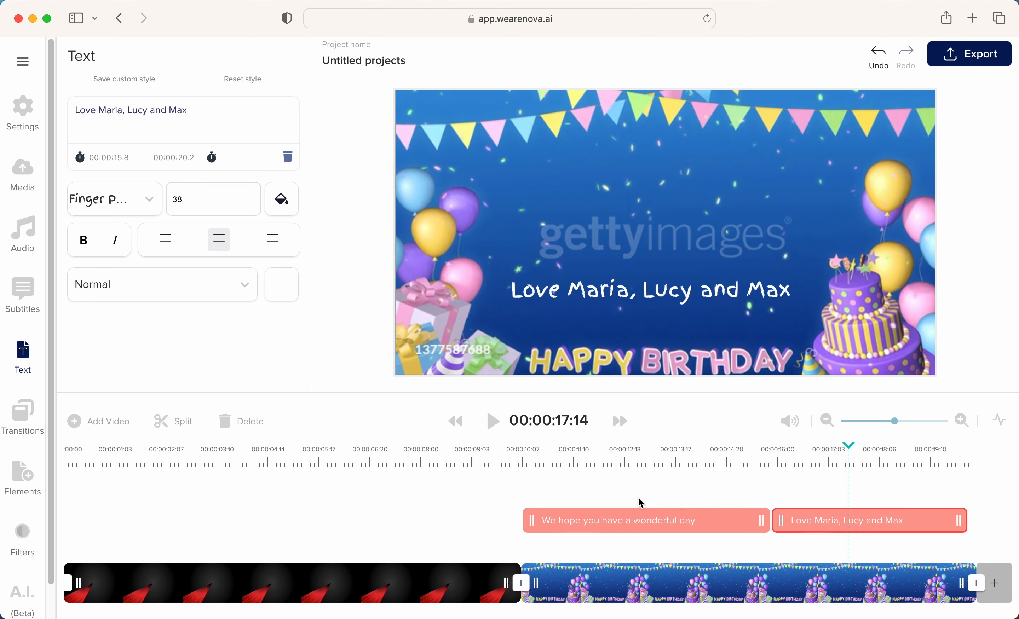
Step: Extend the headline to end together with the sign-off and play back the balloon clip from about 00:00:10
left_click_drag(717, 519, 967, 495)
left_click(519, 436)
left_click(492, 399)
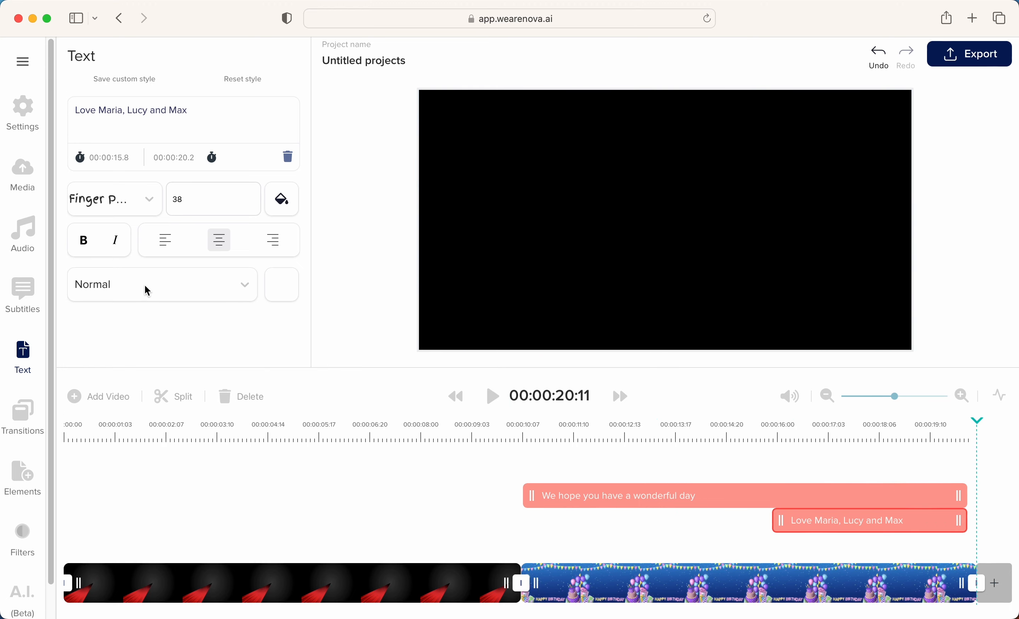
Step: Search the stock music library for "birthday"
left_click(25, 242)
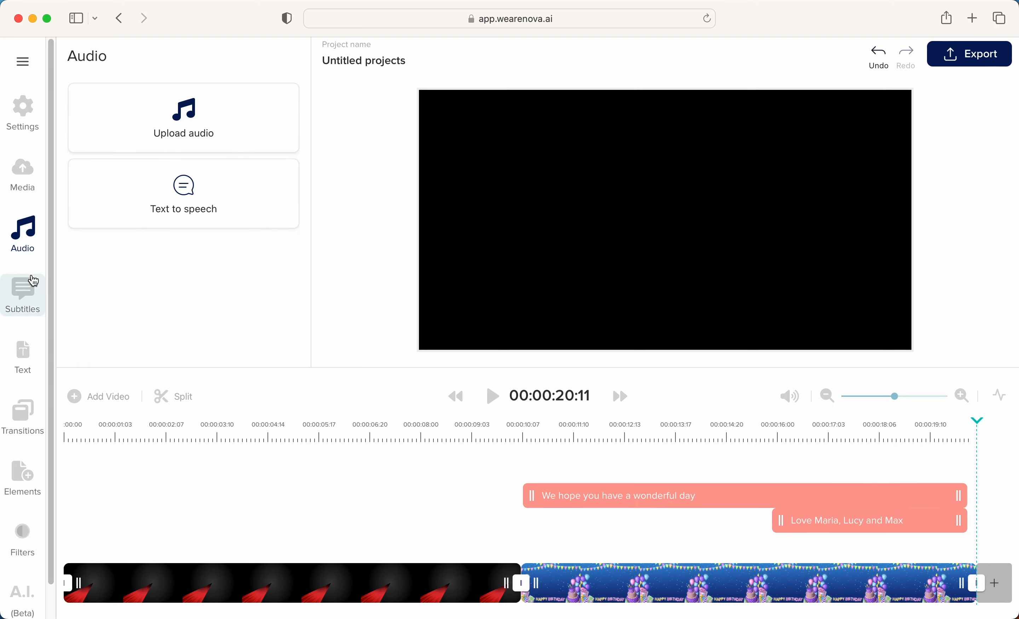
left_click(23, 175)
scroll(129, 339, "down", 5)
scroll(128, 338, "down", 5)
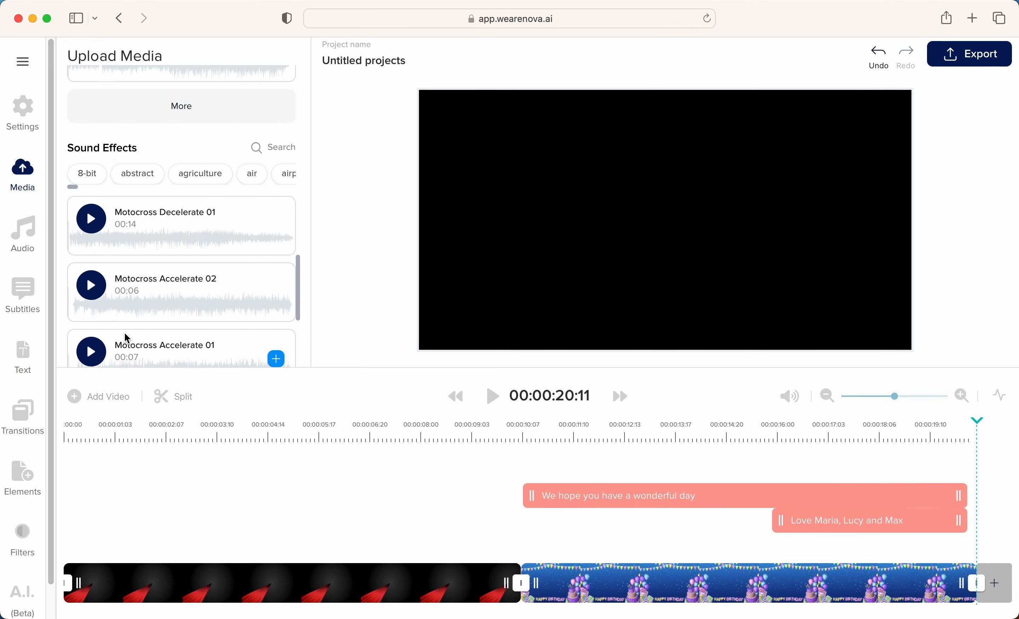
scroll(125, 336, "up", 8)
left_click(264, 176)
left_click(193, 94)
type("birthday")
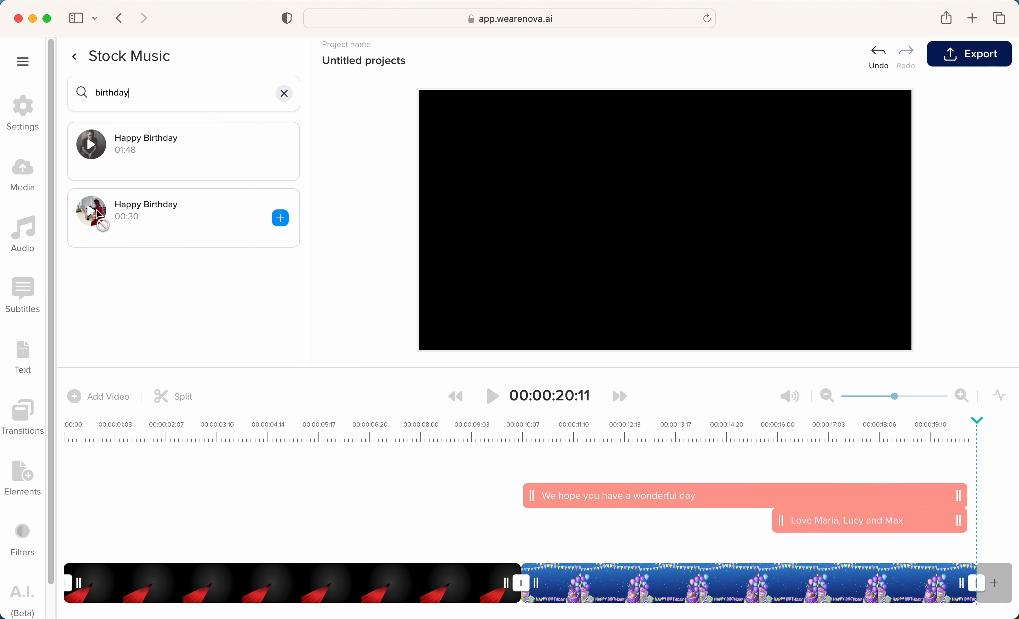
Step: Preview the 01:48 and 00:30 Happy Birthday music tracks, adjusting the system volume while listening
left_click(91, 146)
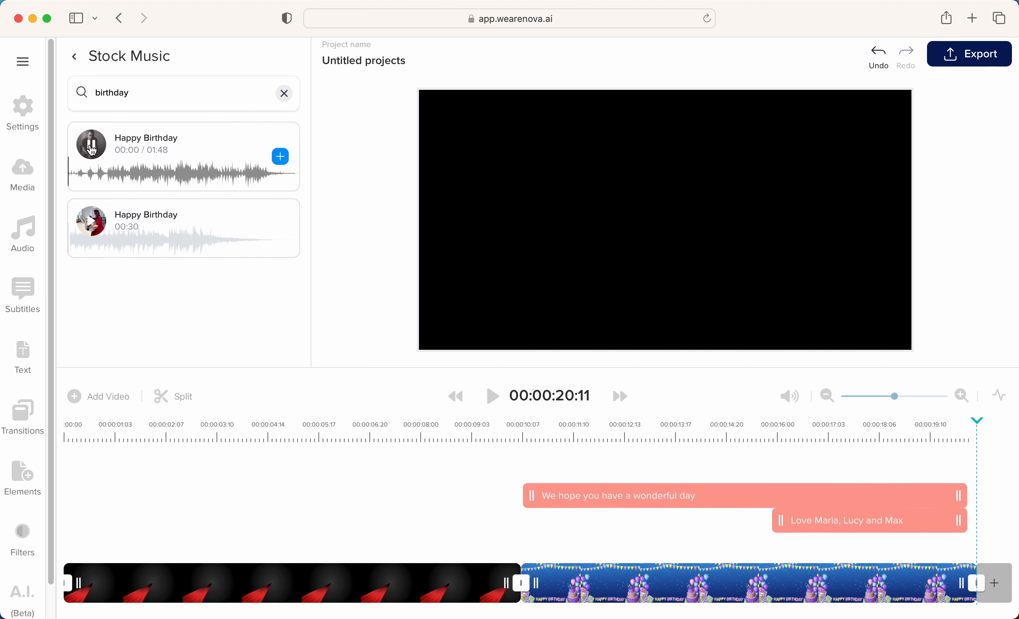
key("XF86AudioRaiseVolume")
key("XF86AudioRaiseVolume")
key("XF86AudioRaiseVolume")
key("XF86AudioLowerVolume")
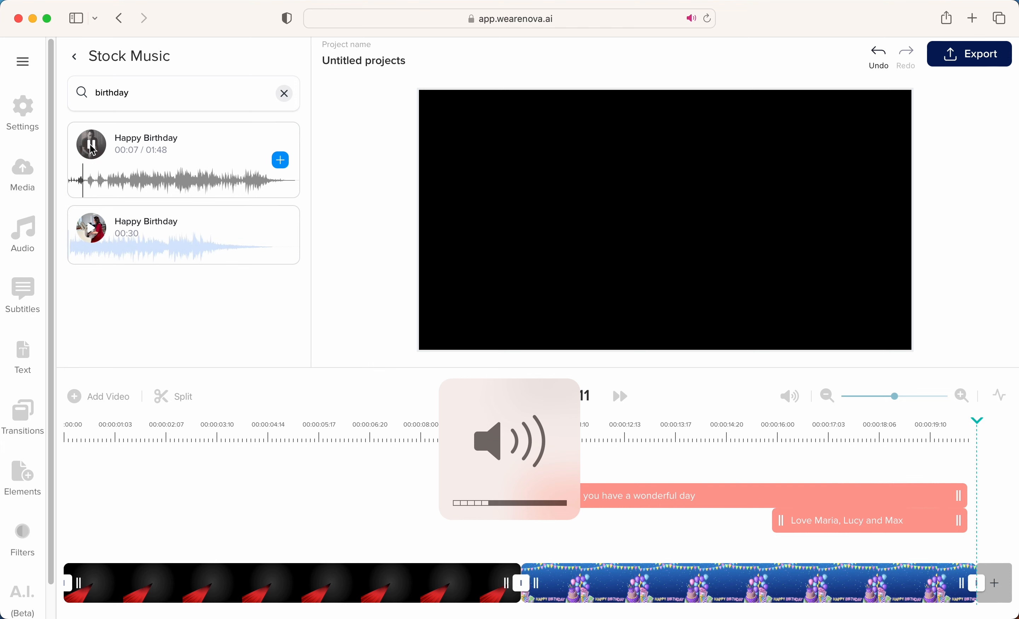
left_click(92, 147)
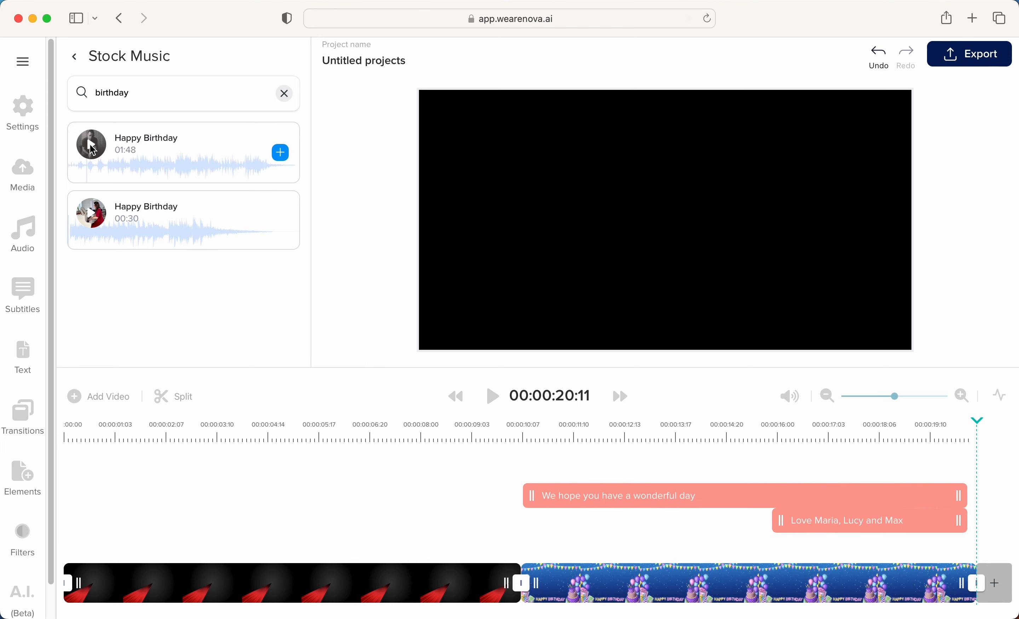
left_click(94, 214)
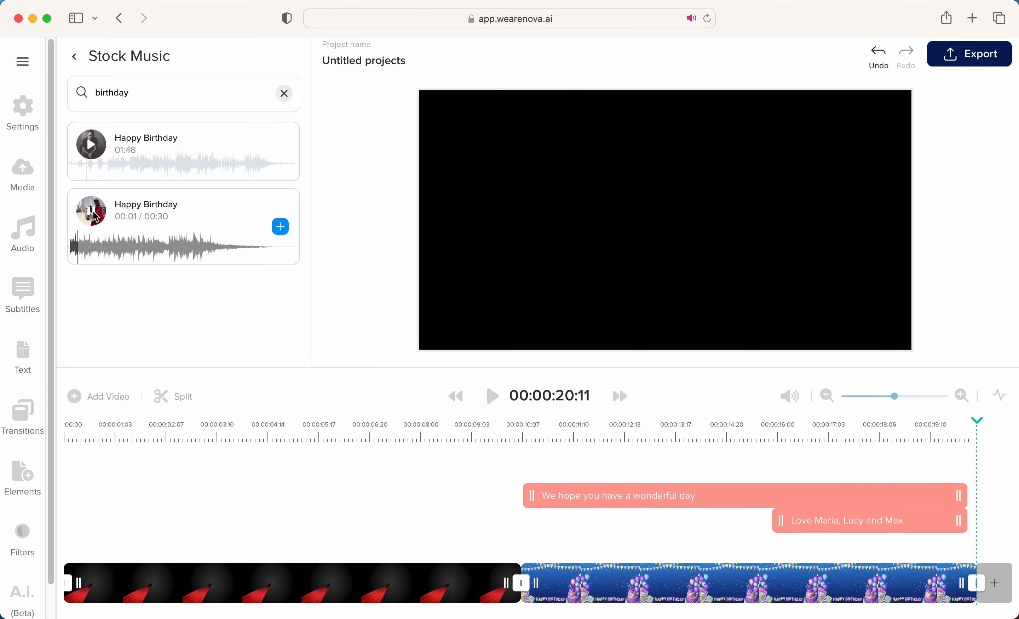
left_click(94, 213)
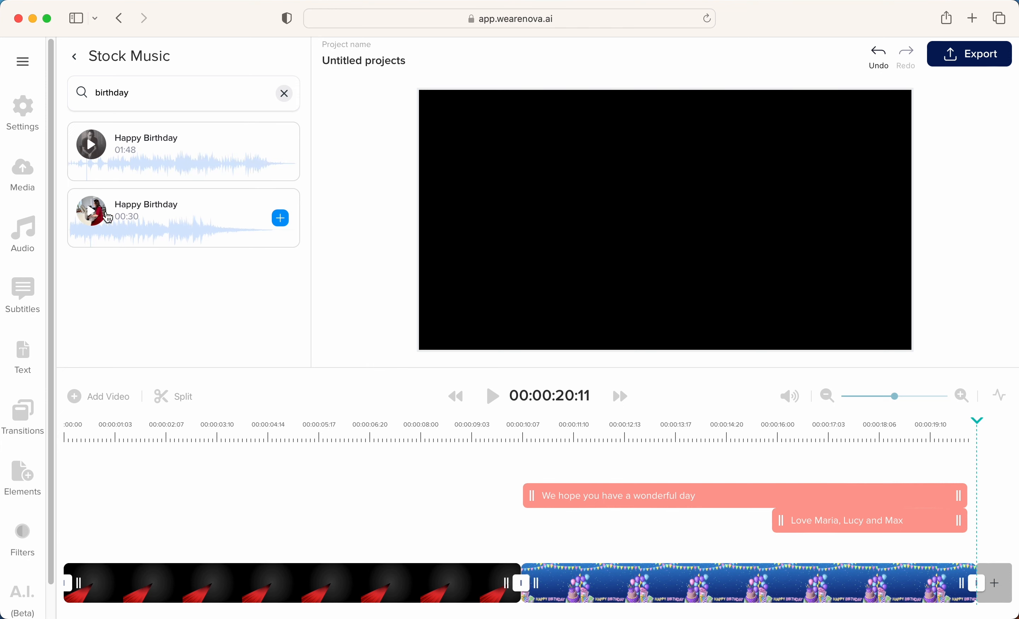
Step: Add the 00:30 Happy Birthday track, trim it to the video's end, and play the project from the start
left_click(281, 219)
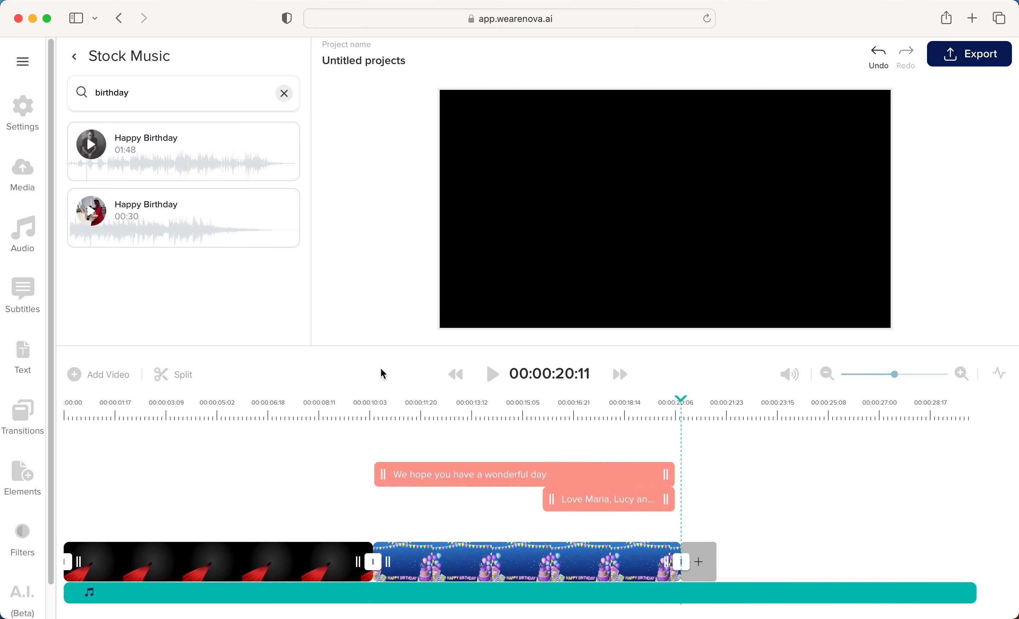
left_click_drag(972, 592, 673, 594)
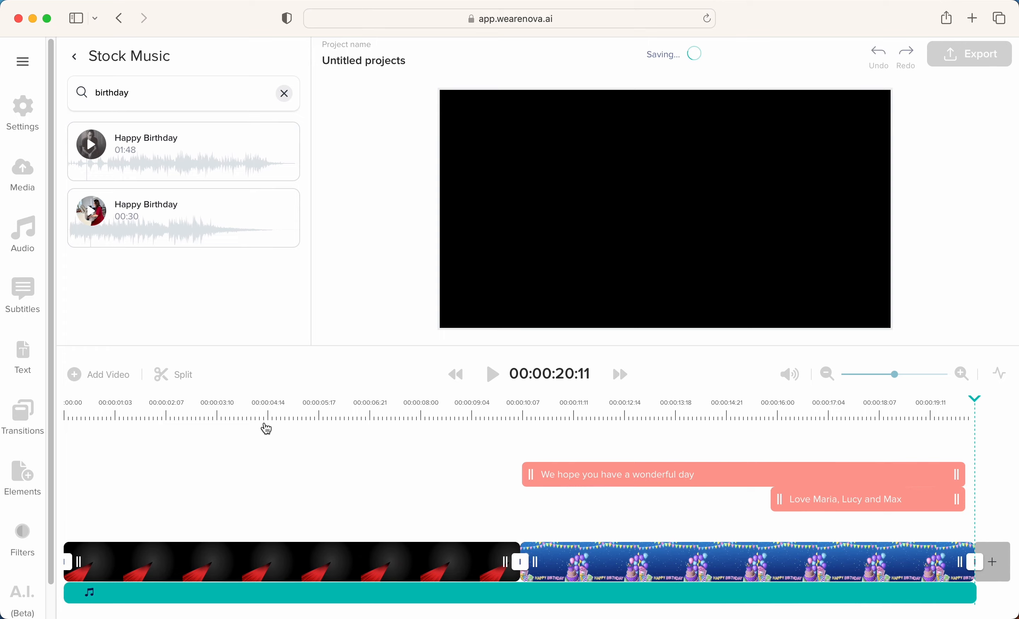
left_click_drag(268, 425, 41, 405)
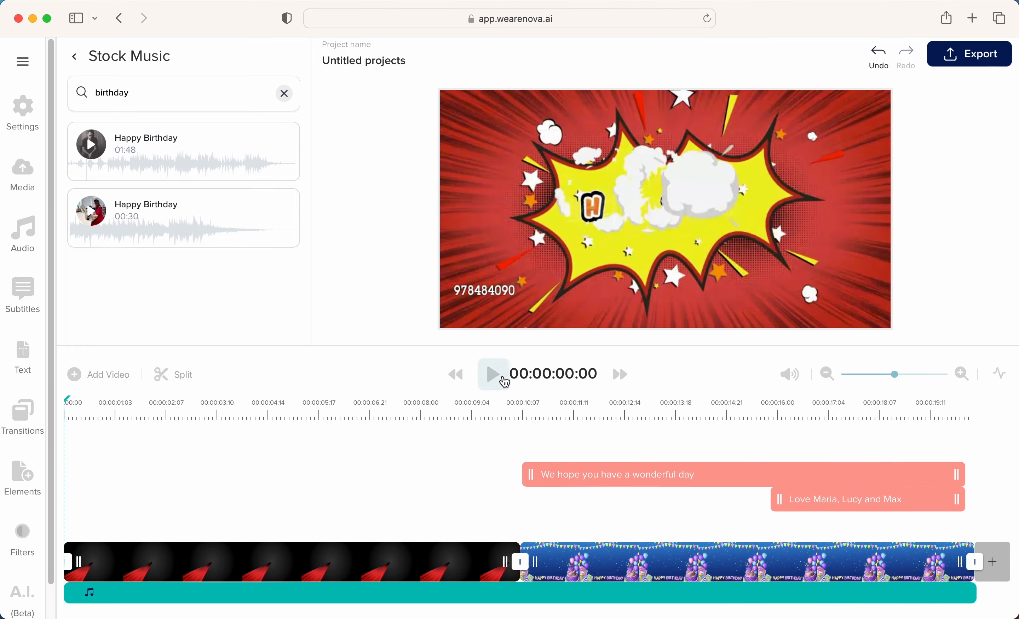
left_click(503, 377)
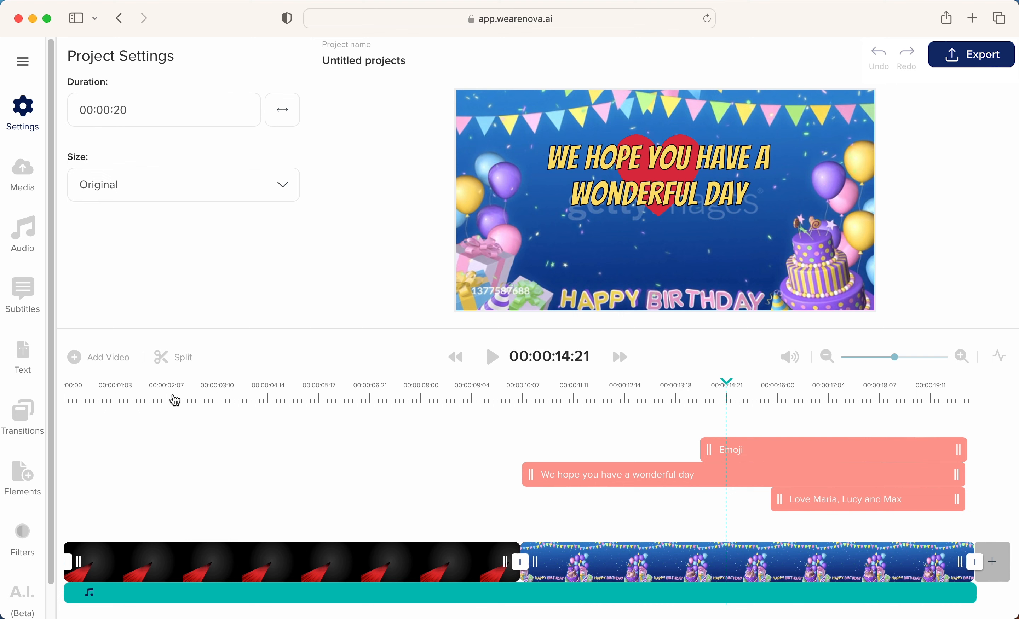
Step: Place the playhead at 00:00:00:23 and start a US English text-to-speech clip with the Ivy (Female) voice
left_click(162, 395)
left_click(130, 399)
left_click(107, 399)
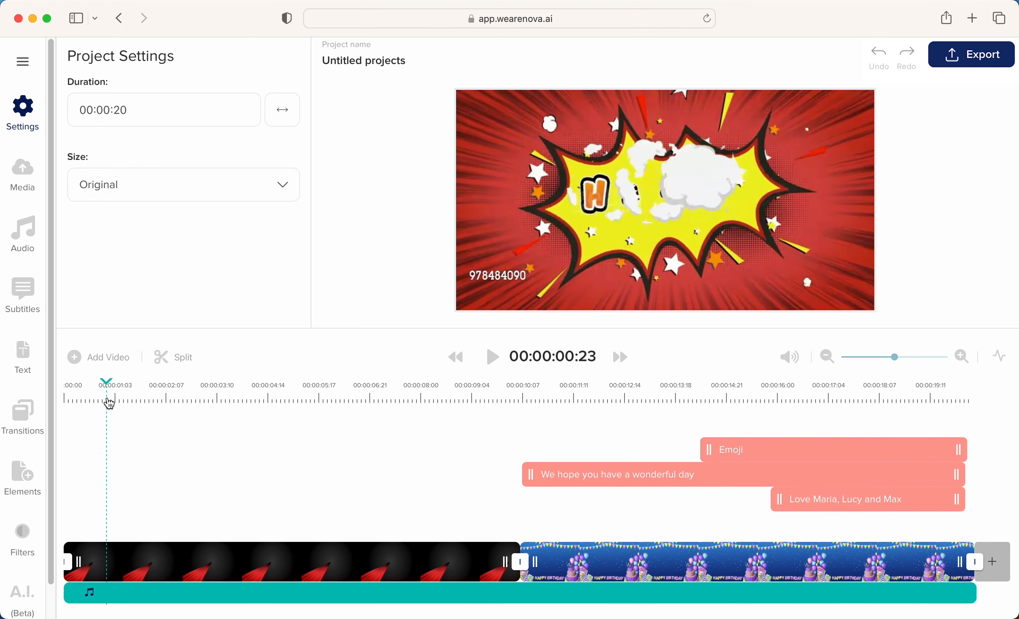
left_click(29, 244)
left_click(198, 211)
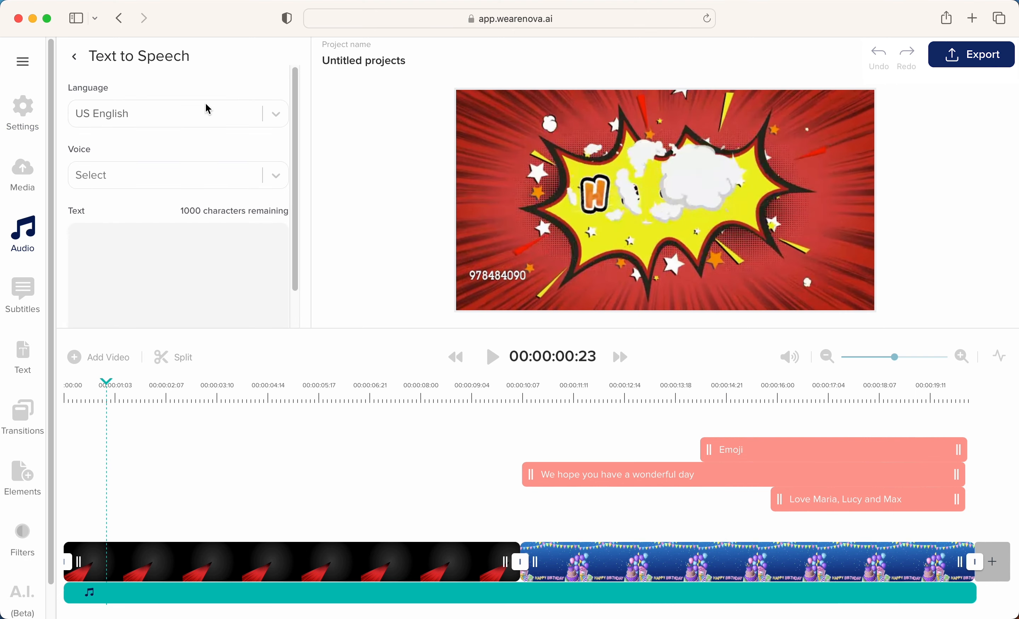
left_click(282, 179)
scroll(234, 218, "down", 5)
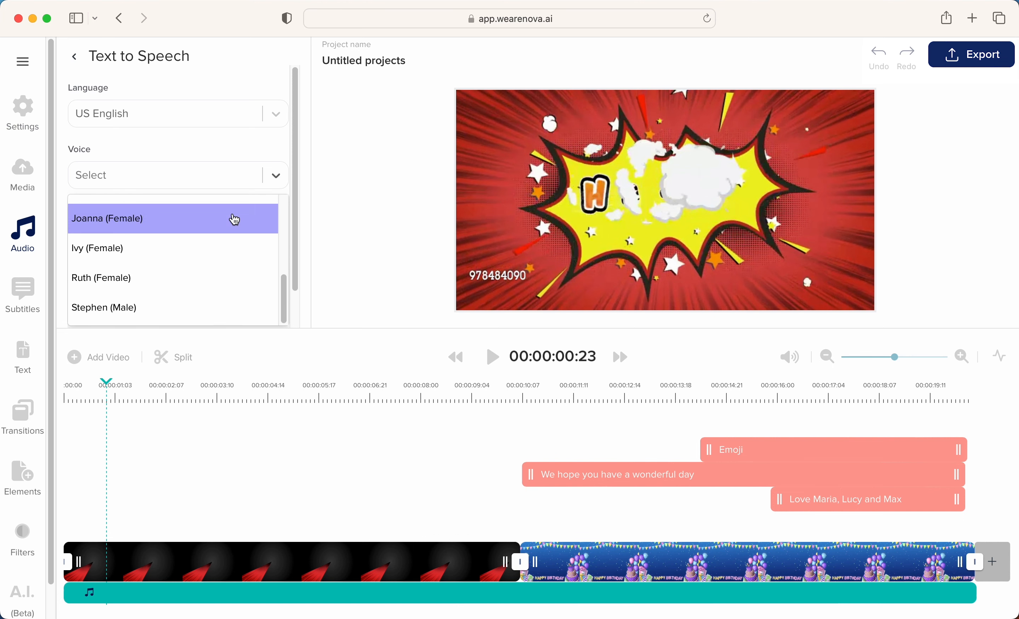
left_click(213, 248)
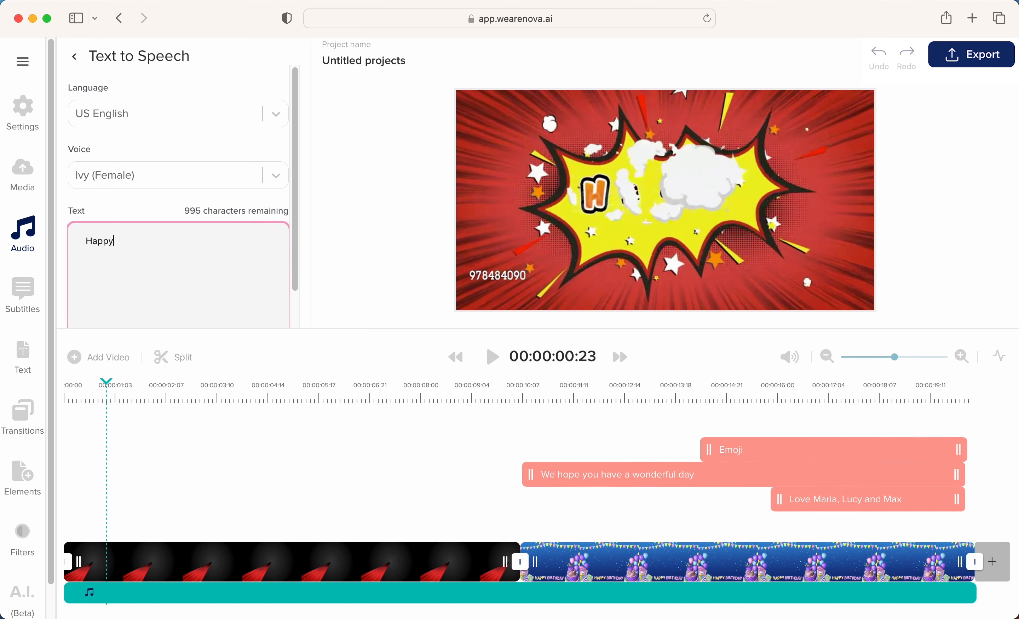
Step: Enter "Happy birthday" as the speech text, preview it, add it to the project, and play back the video
type("Happy birthday")
scroll(200, 272, "down", 2)
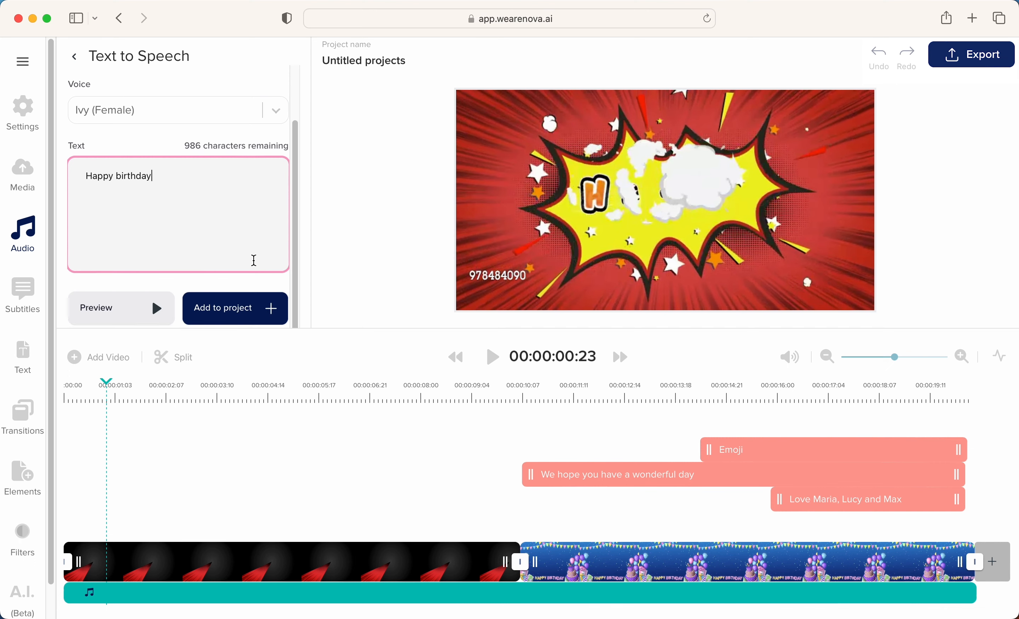
left_click(135, 309)
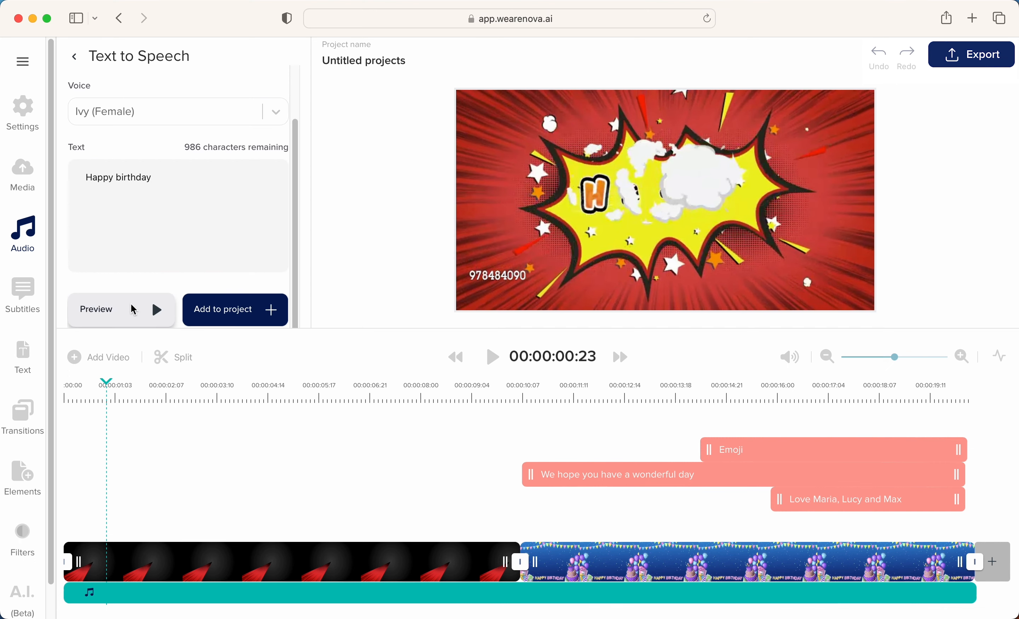
left_click(226, 311)
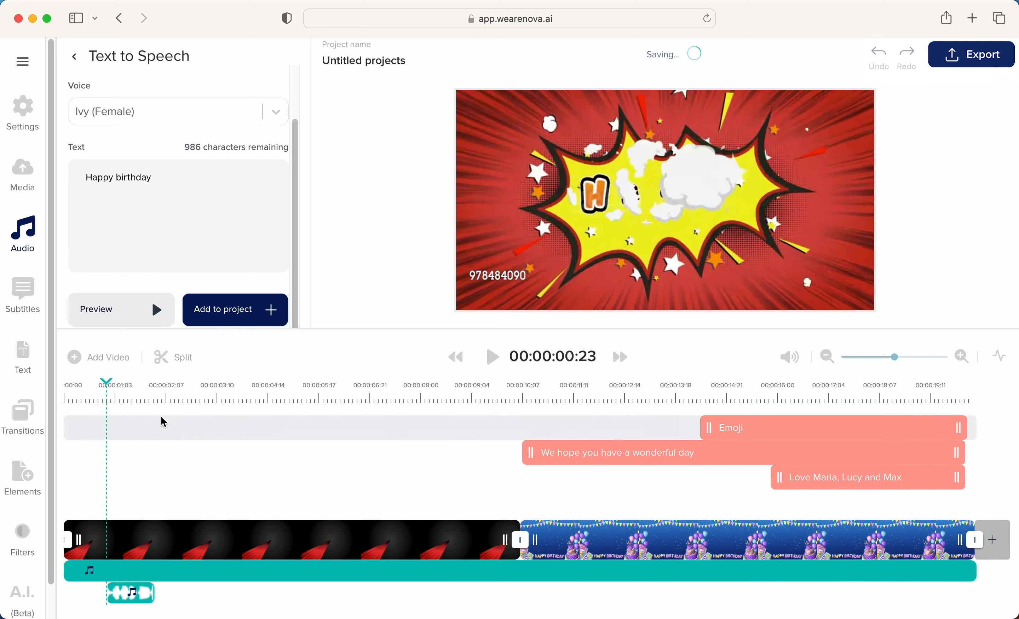
left_click(493, 358)
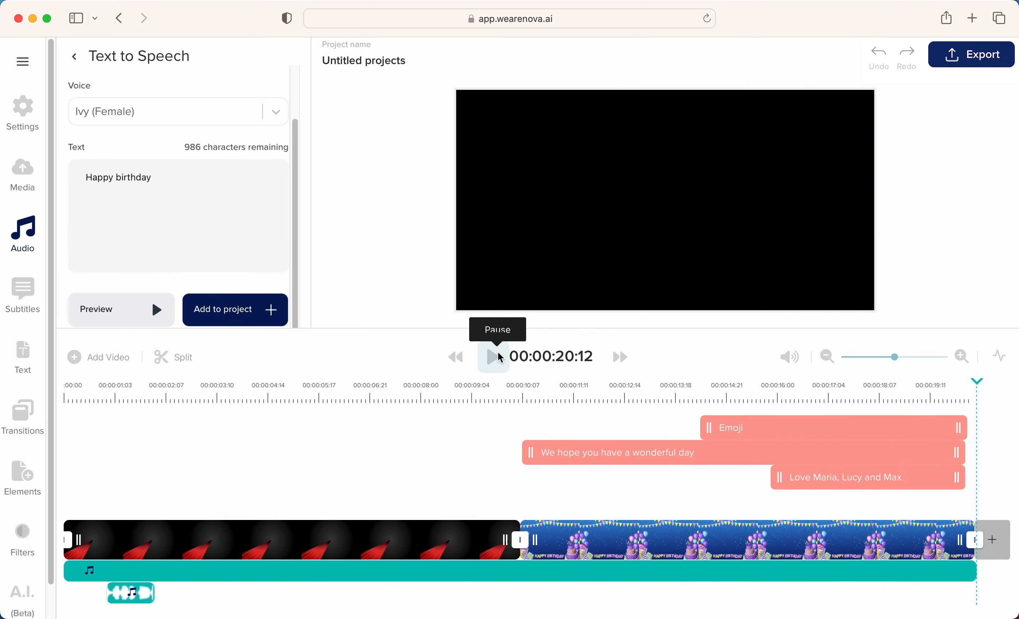
Step: Review the export presets and advanced options, then export the video with the Draft preset and no subtitles
left_click(935, 396)
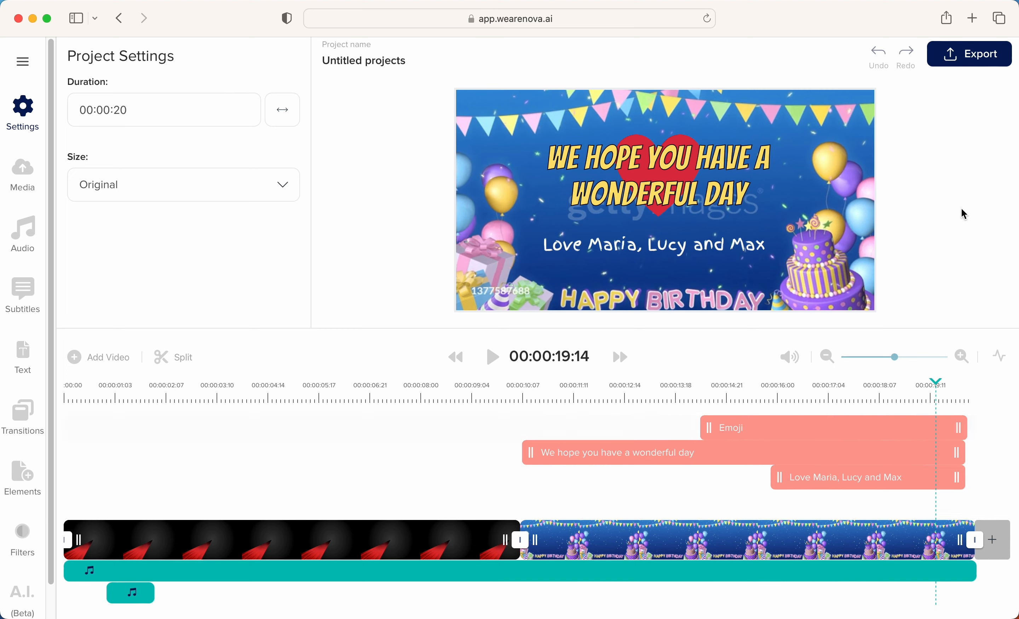
left_click(976, 62)
left_click(970, 251)
scroll(939, 296, "down", 3)
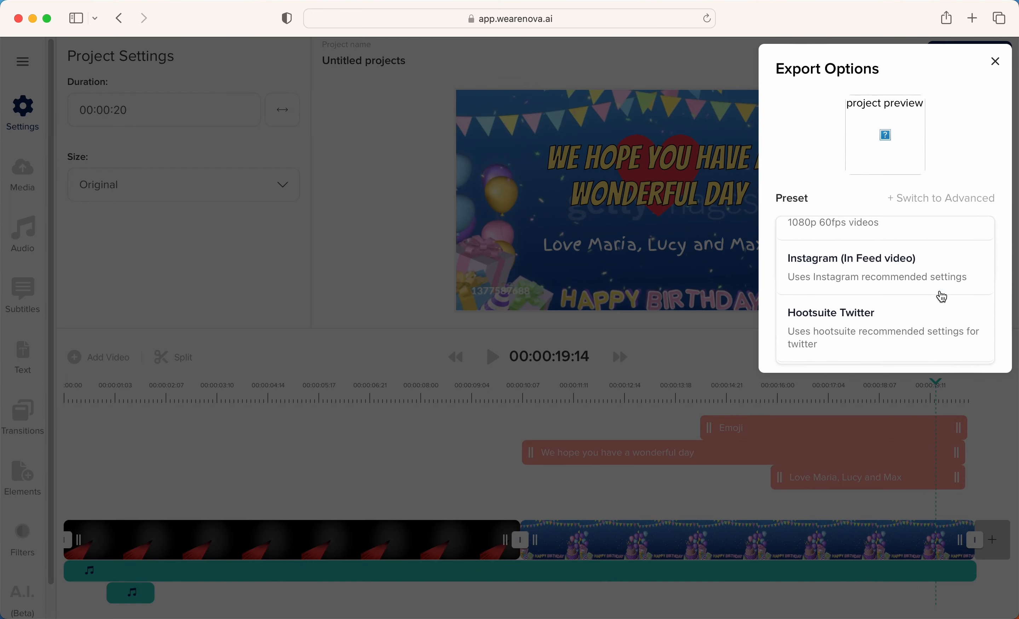
left_click(953, 199)
left_click(962, 201)
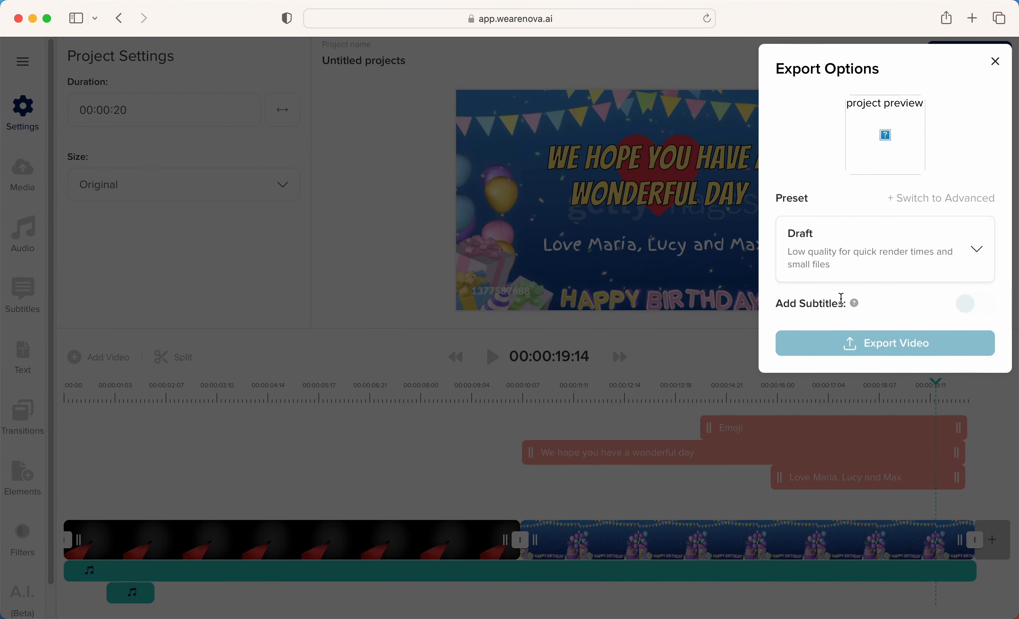
left_click(920, 346)
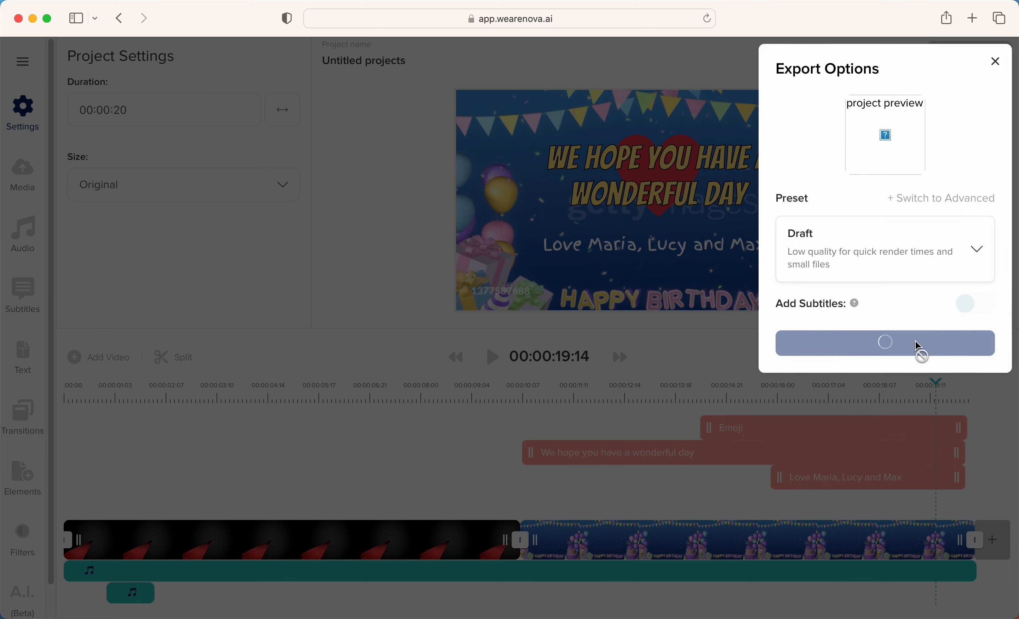